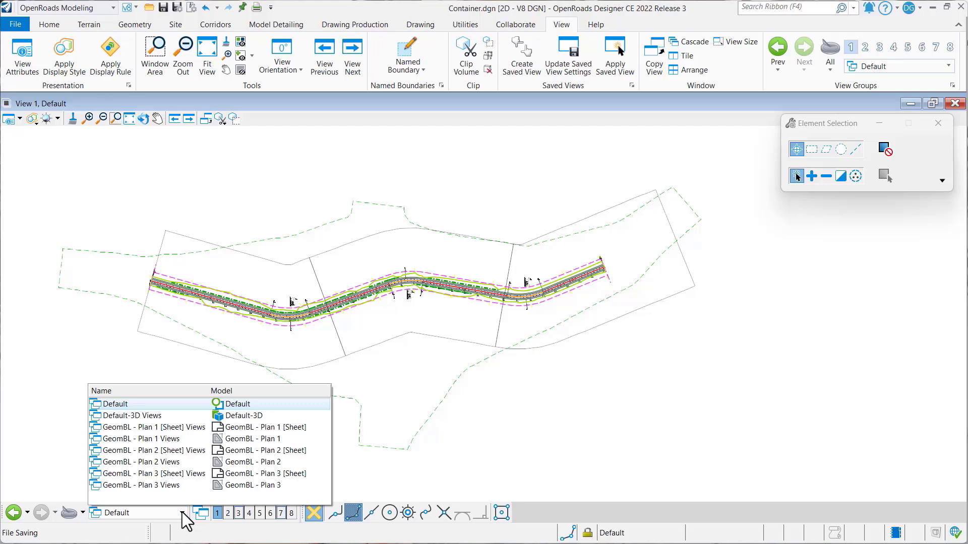
# - Compare the GeomBL - Plan 1 drawing model with the Default view and review the list of saved views
pyautogui.click(174, 439)
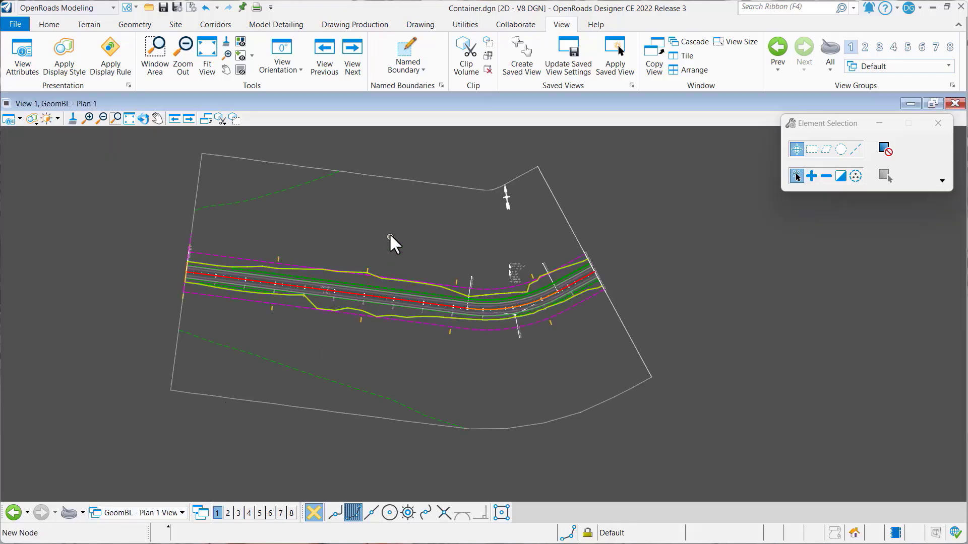
pyautogui.click(182, 512)
pyautogui.click(141, 404)
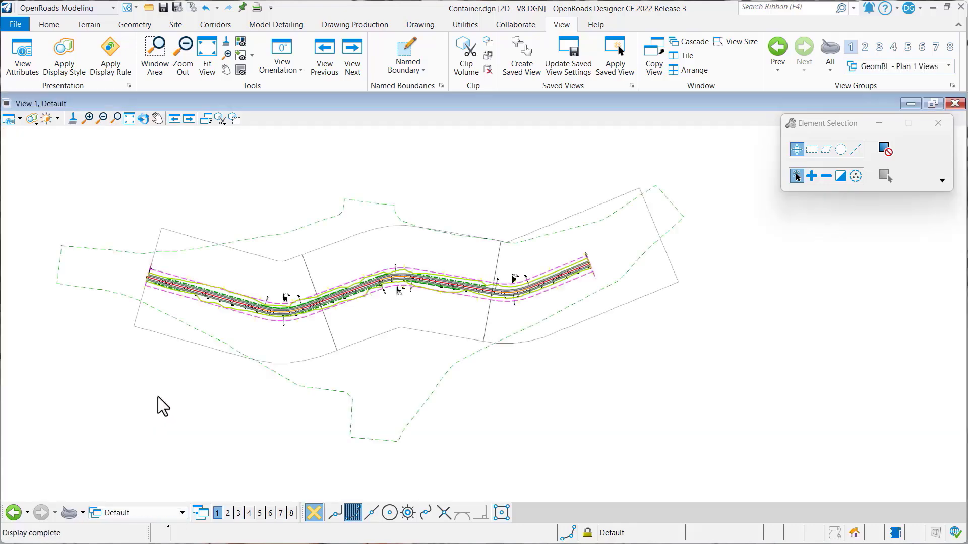
pyautogui.click(631, 85)
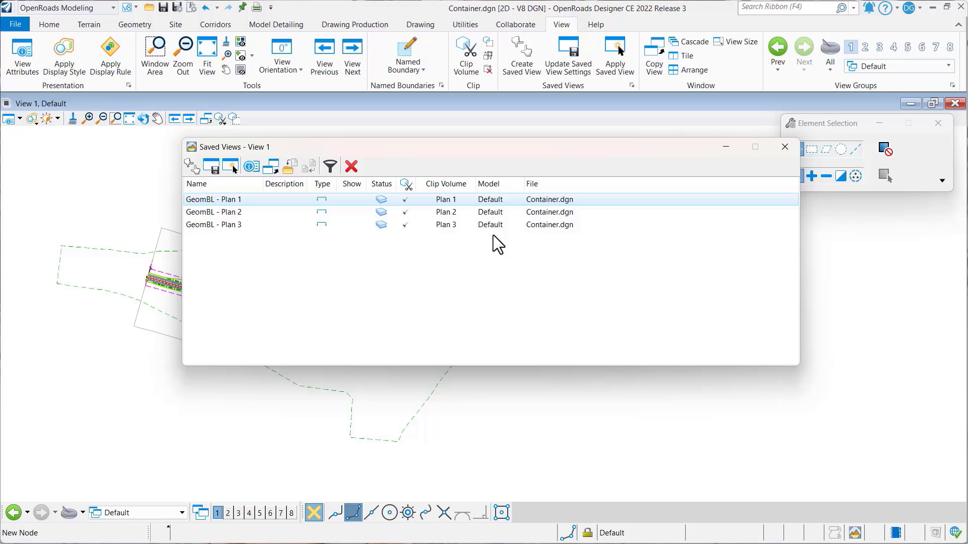
pyautogui.click(785, 148)
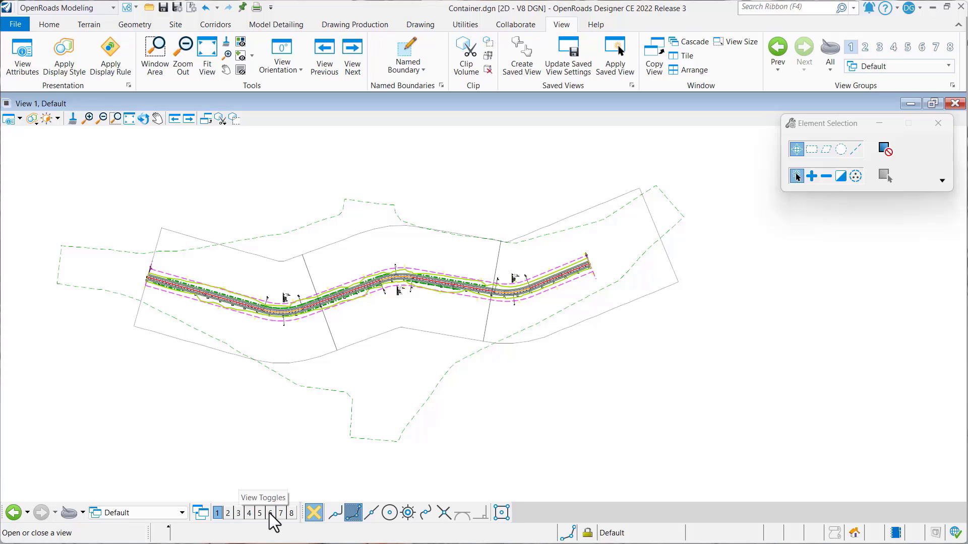
# - Open View 3 and View 7 alongside View 1 to compare their displays, and close both extra views
pyautogui.click(239, 513)
pyautogui.click(280, 512)
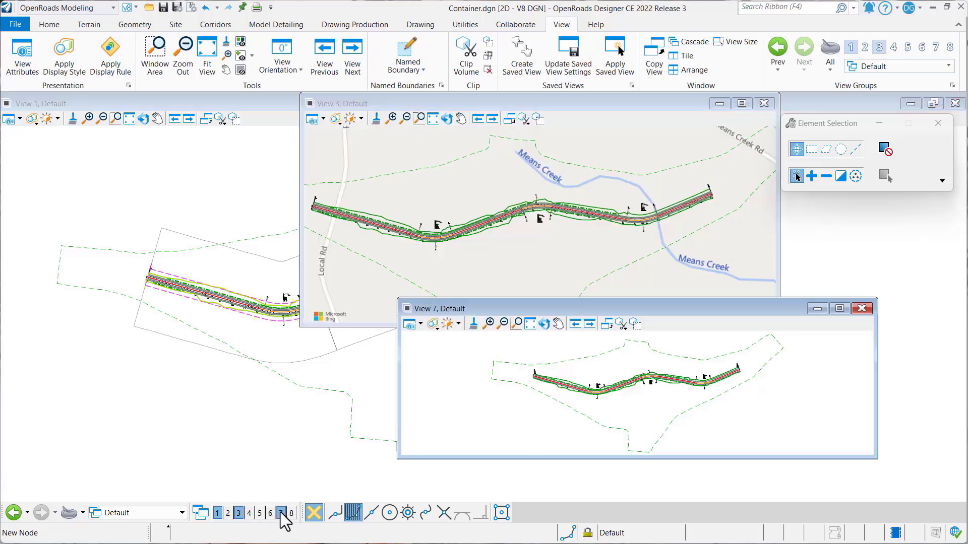
pyautogui.moveTo(567, 307); pyautogui.dragTo(579, 341)
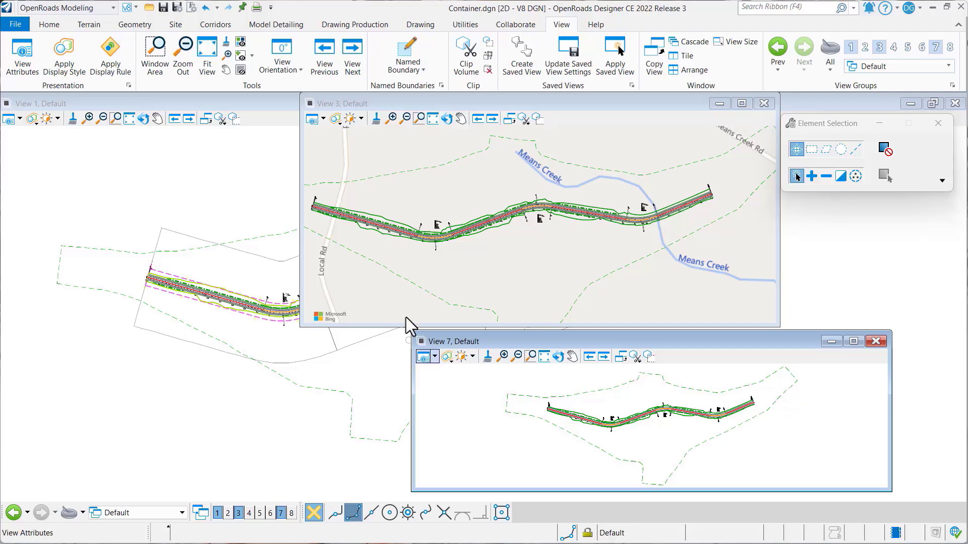
pyautogui.click(876, 342)
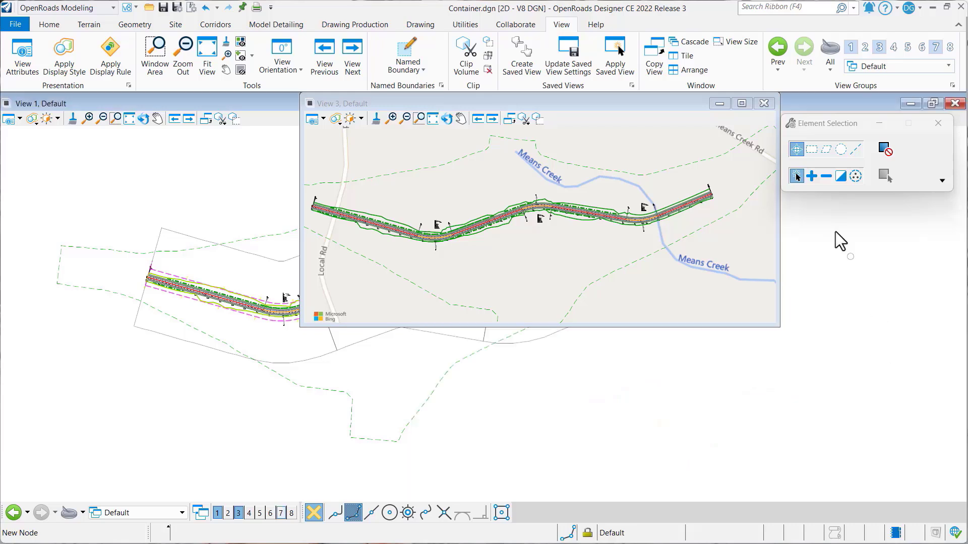
pyautogui.click(765, 103)
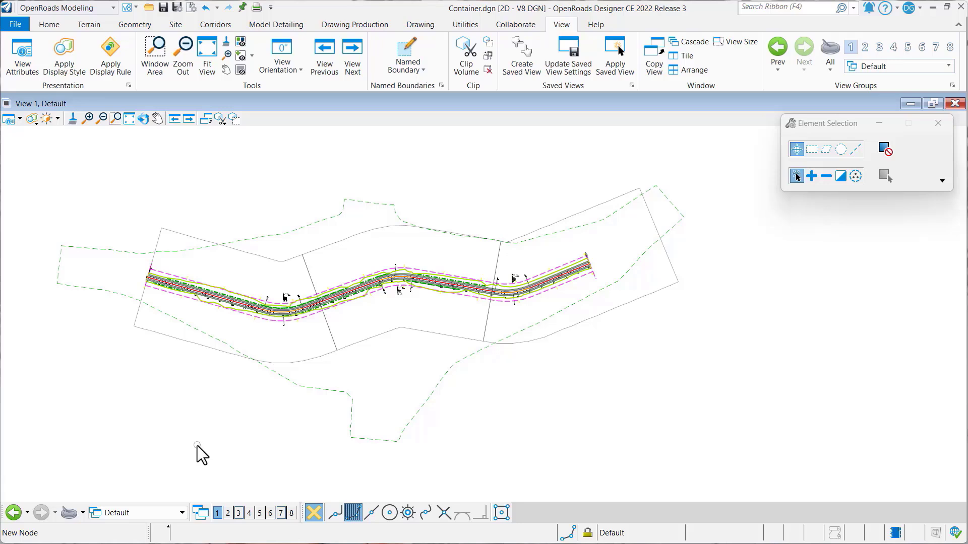
# - Hide the construction elements in View 1 of the Default view group
pyautogui.click(182, 513)
pyautogui.click(127, 404)
pyautogui.click(20, 119)
pyautogui.click(46, 298)
# - Turn off the display of the Terrain.dgn reference in the Default model
pyautogui.click(48, 24)
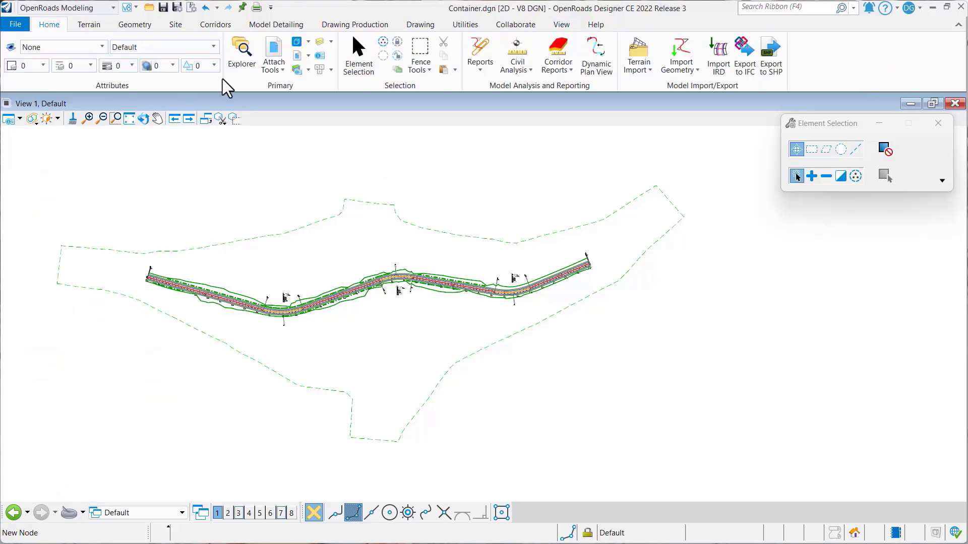
pyautogui.click(278, 49)
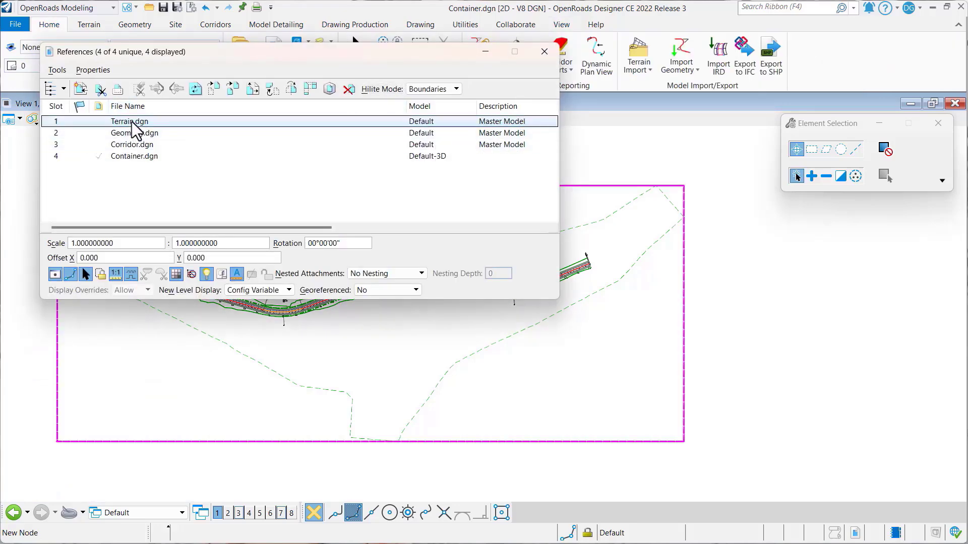
pyautogui.click(55, 274)
pyautogui.click(544, 51)
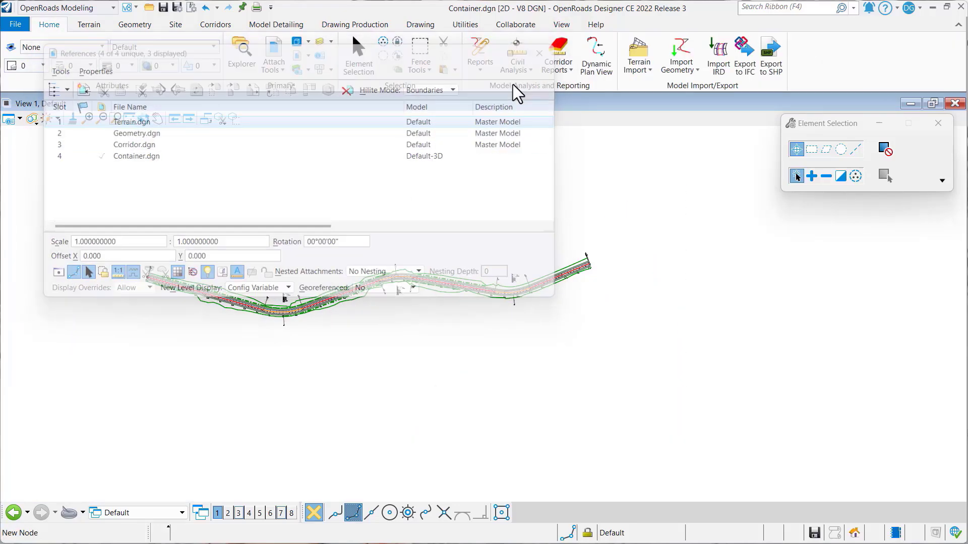
# - Check the GeomBL - Plan 1 drawing for the effect of the display changes and return to the Default view group
pyautogui.click(145, 518)
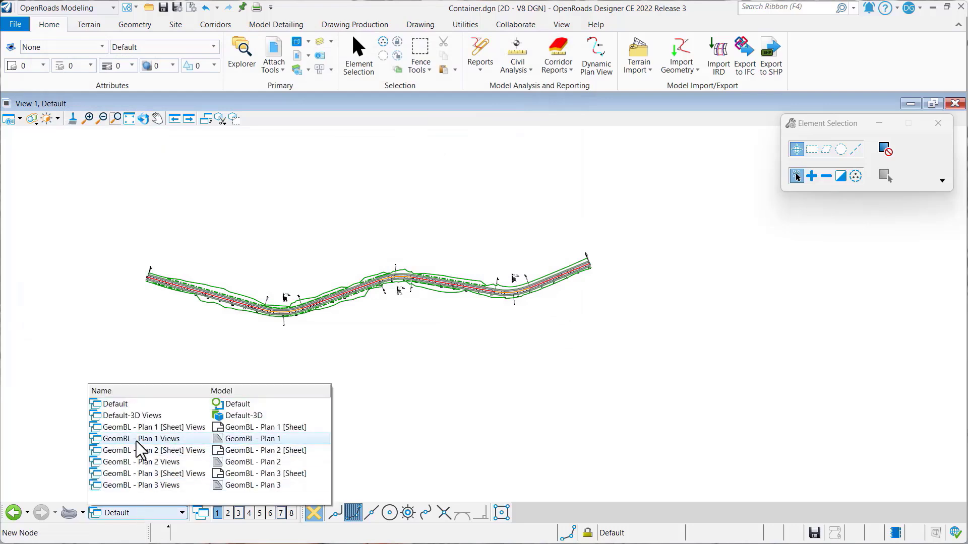
pyautogui.click(140, 438)
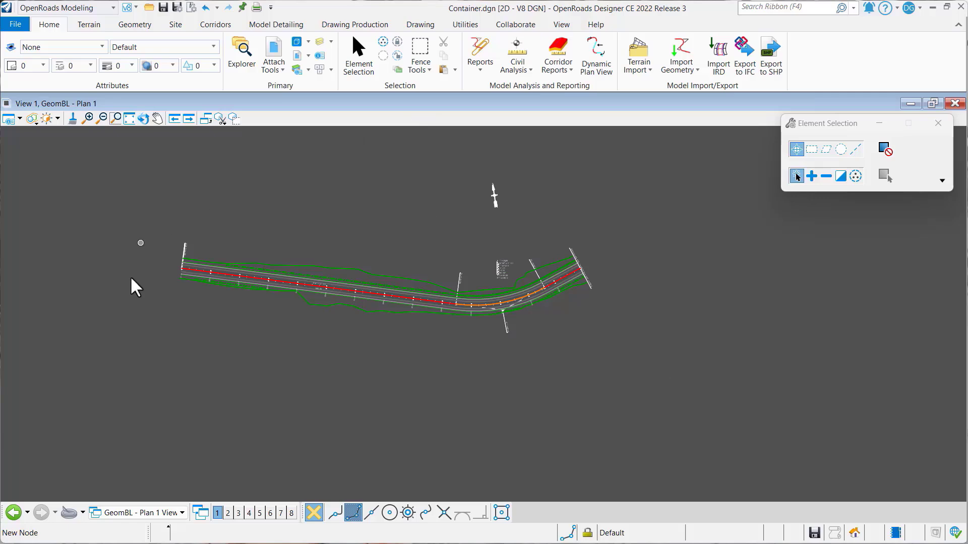
pyautogui.click(143, 516)
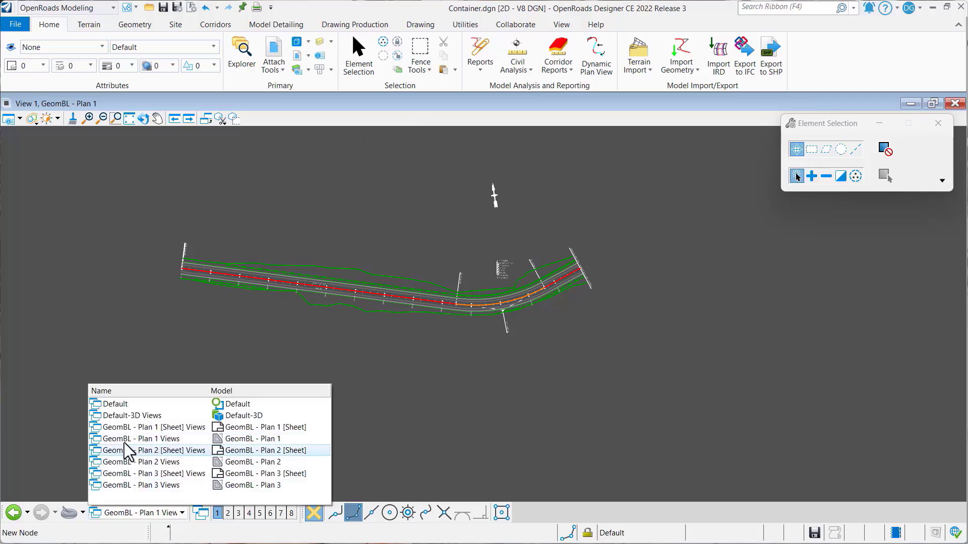
pyautogui.click(125, 405)
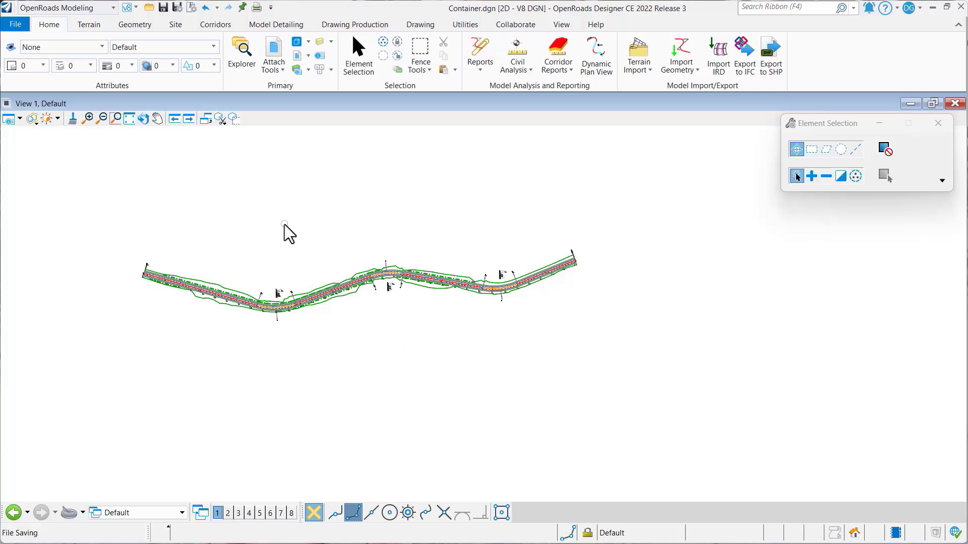
# - Set up the 2 Views Plan/3D layout, save the settings, and check the list of view groups
pyautogui.scroll(1, 289, 232)
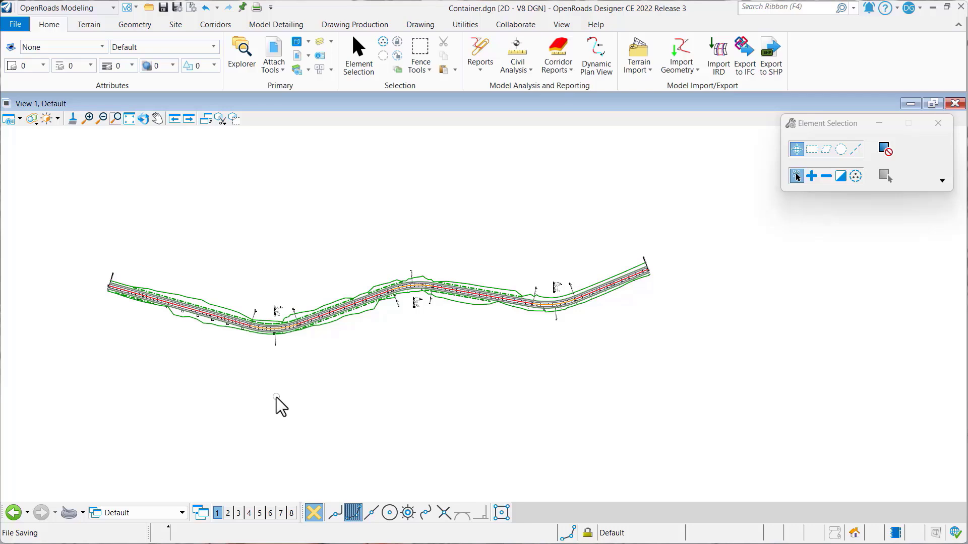
pyautogui.rightClick(323, 199)
pyautogui.moveTo(378, 210)
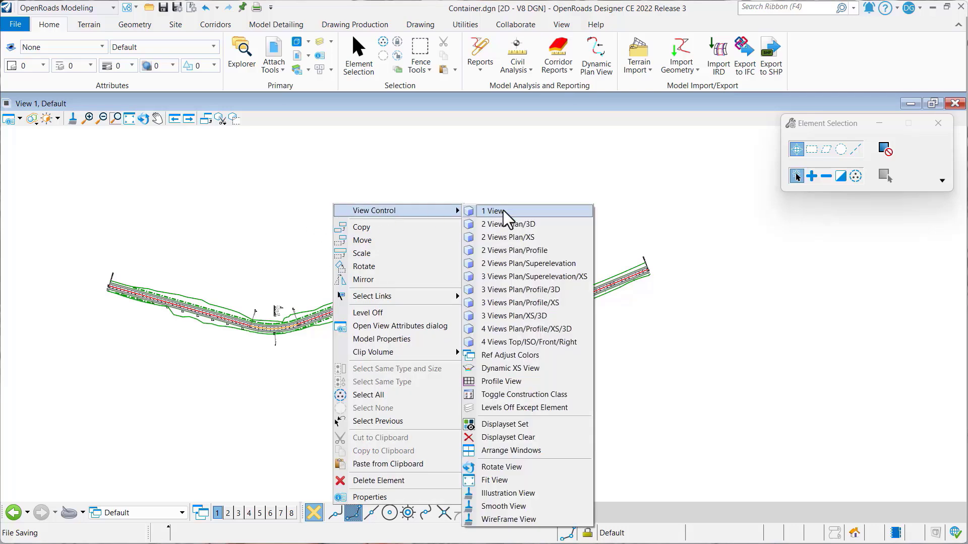
pyautogui.click(525, 227)
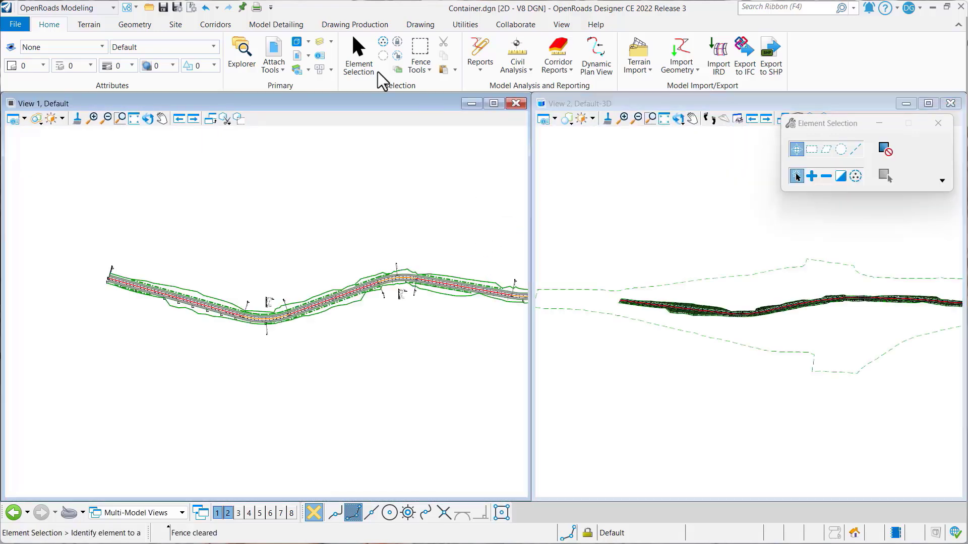
pyautogui.click(177, 7)
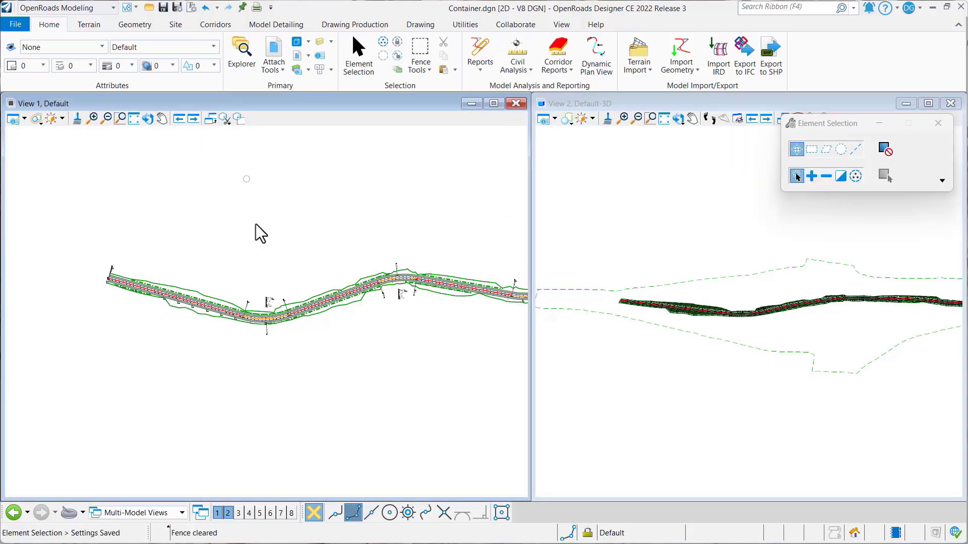
pyautogui.click(167, 513)
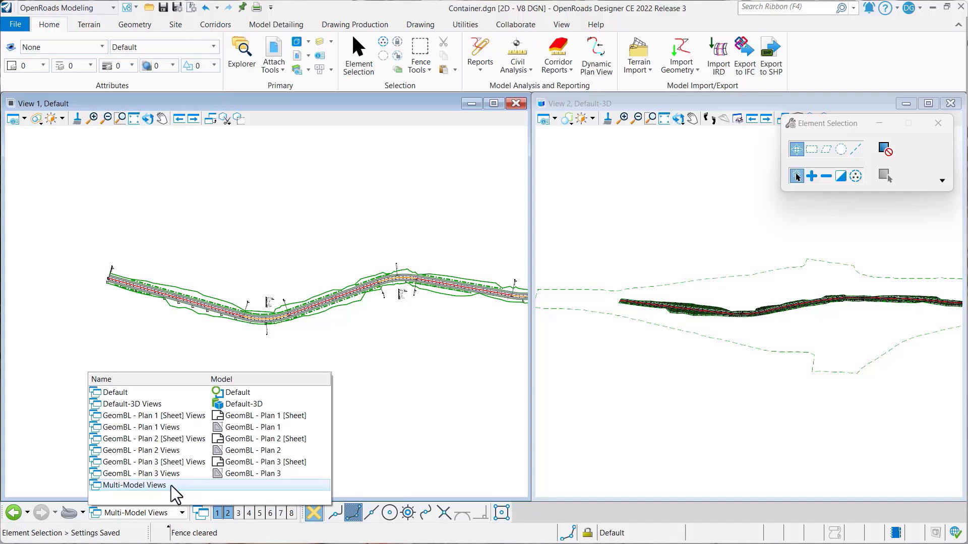
pyautogui.click(451, 414)
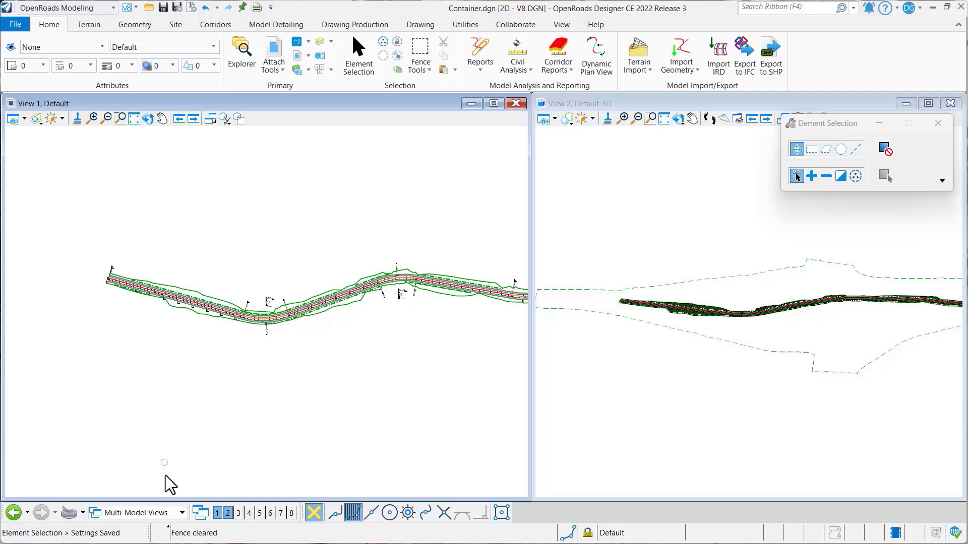
# - Return to the Default view group and show the construction elements in View 1 again
pyautogui.scroll(-1, 146, 309)
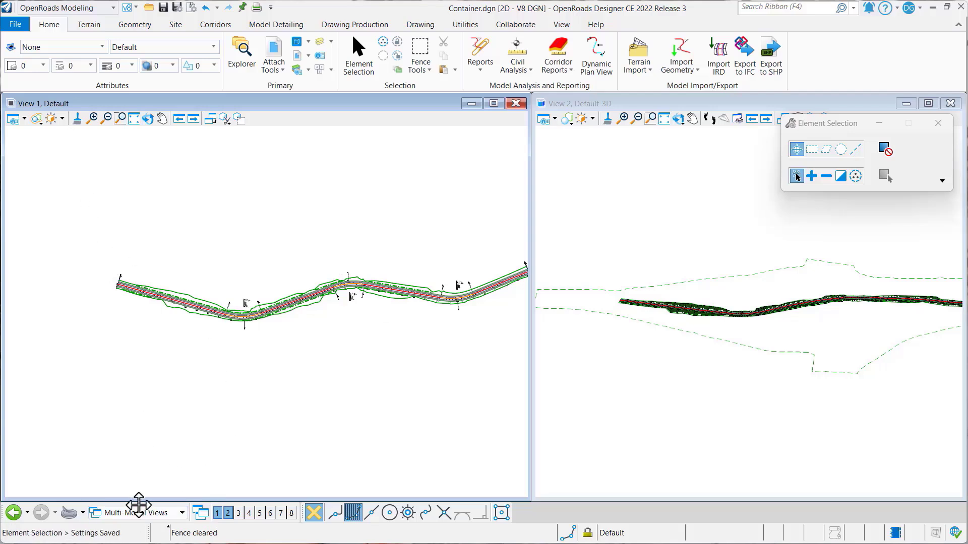
pyautogui.click(143, 512)
pyautogui.click(120, 395)
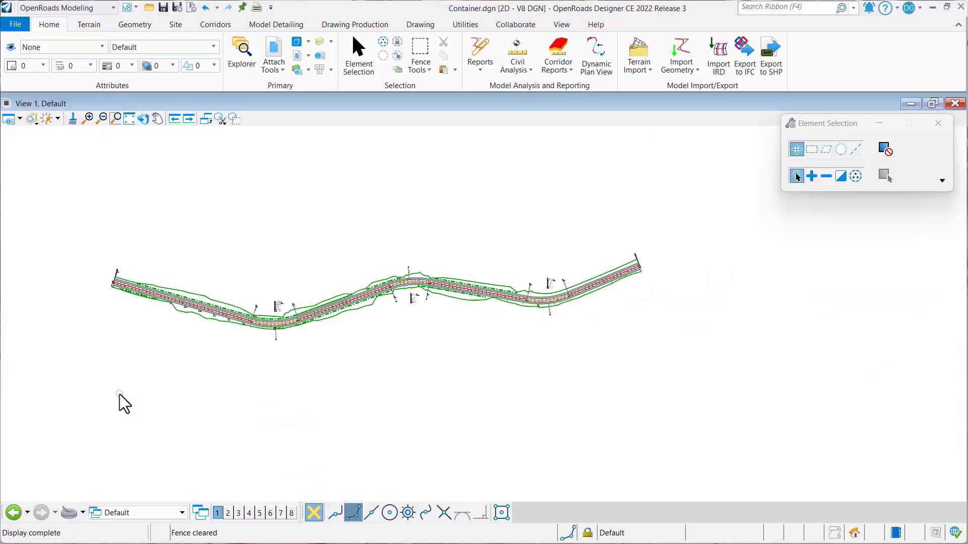
pyautogui.click(20, 124)
pyautogui.click(43, 297)
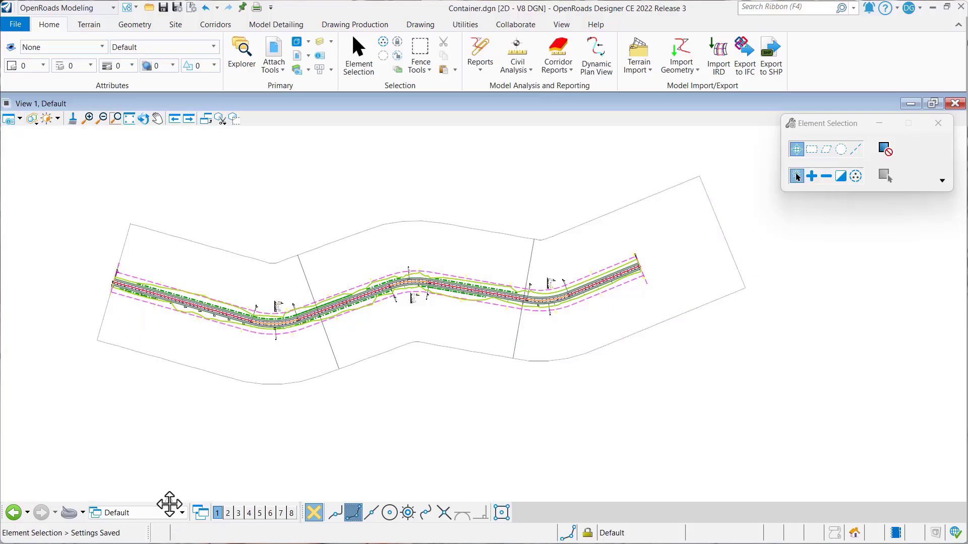
# - Inspect the GeomBL - Plan 1 drawing model and review the available view groups
pyautogui.click(170, 514)
pyautogui.click(171, 440)
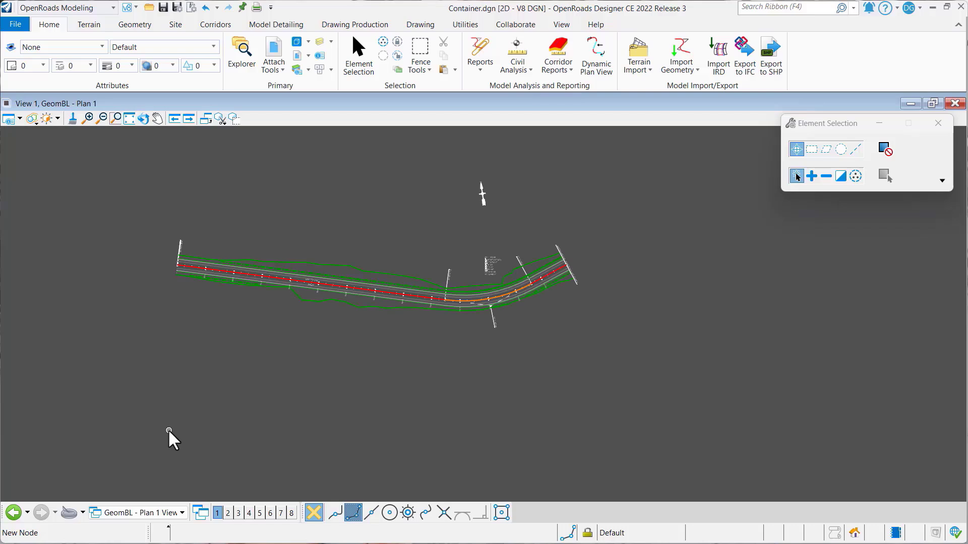
pyautogui.click(167, 514)
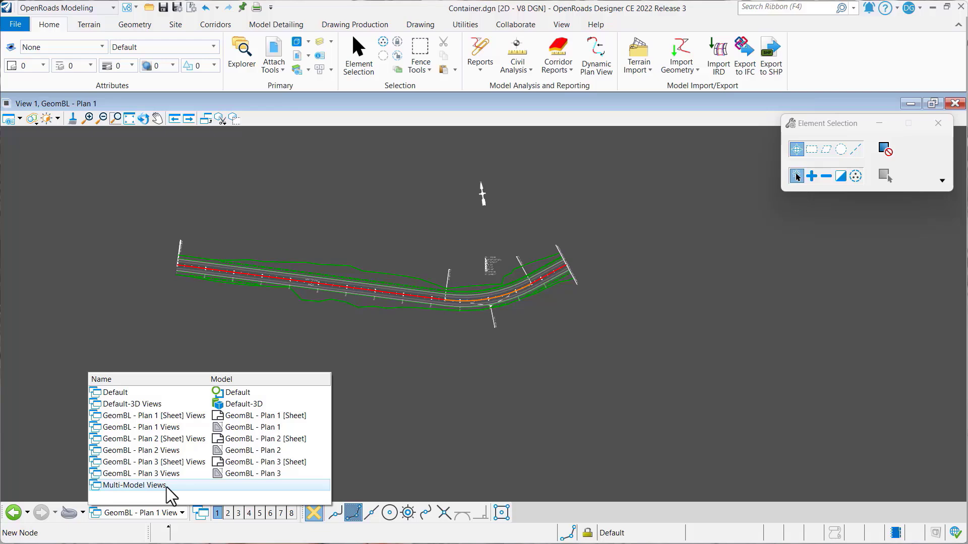
pyautogui.click(440, 448)
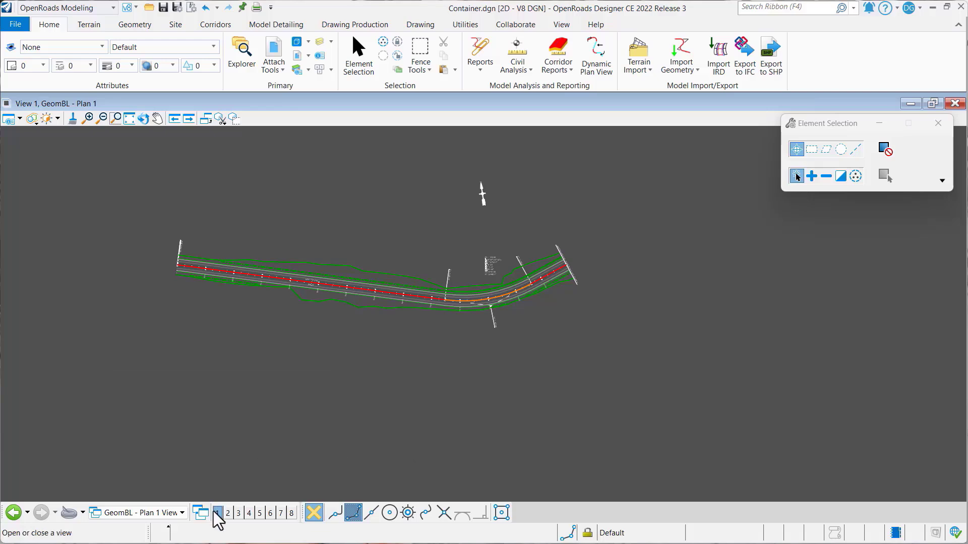
# - Switch to Multi-Model Views, tile the two views, and show the construction elements in View 1
pyautogui.click(168, 514)
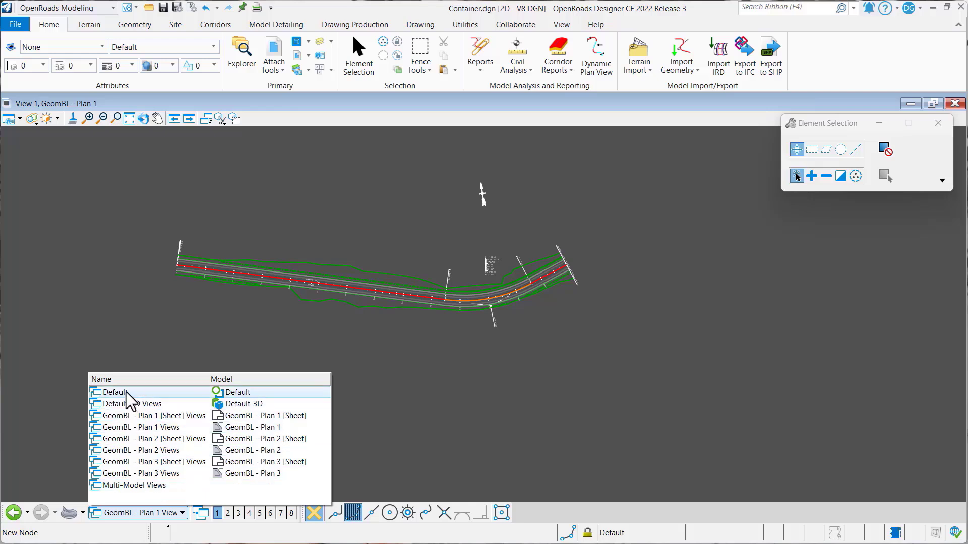
pyautogui.click(150, 485)
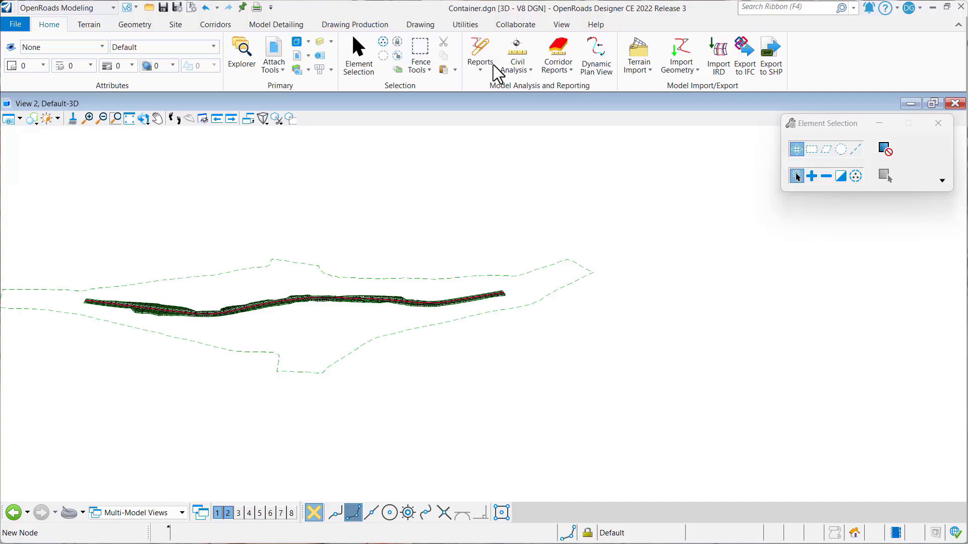
pyautogui.click(562, 25)
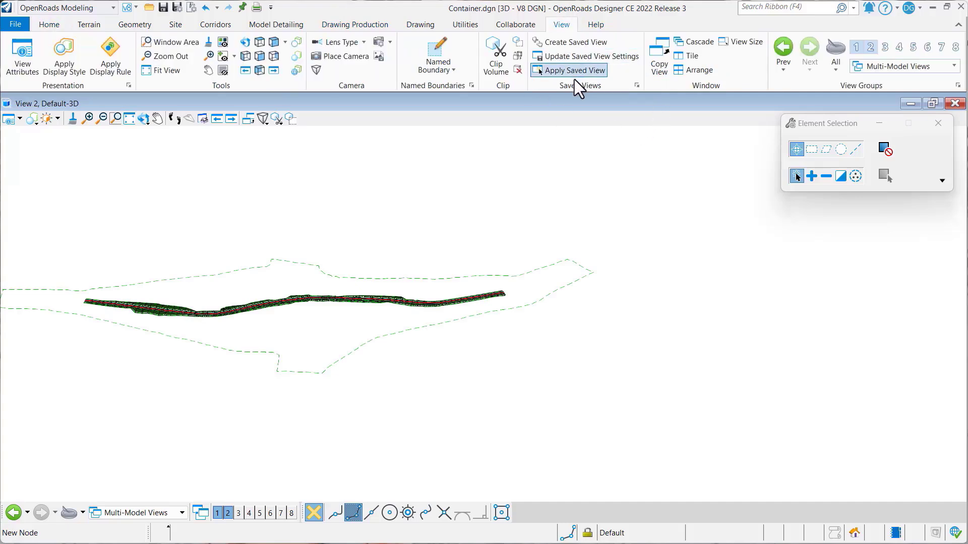
pyautogui.click(688, 56)
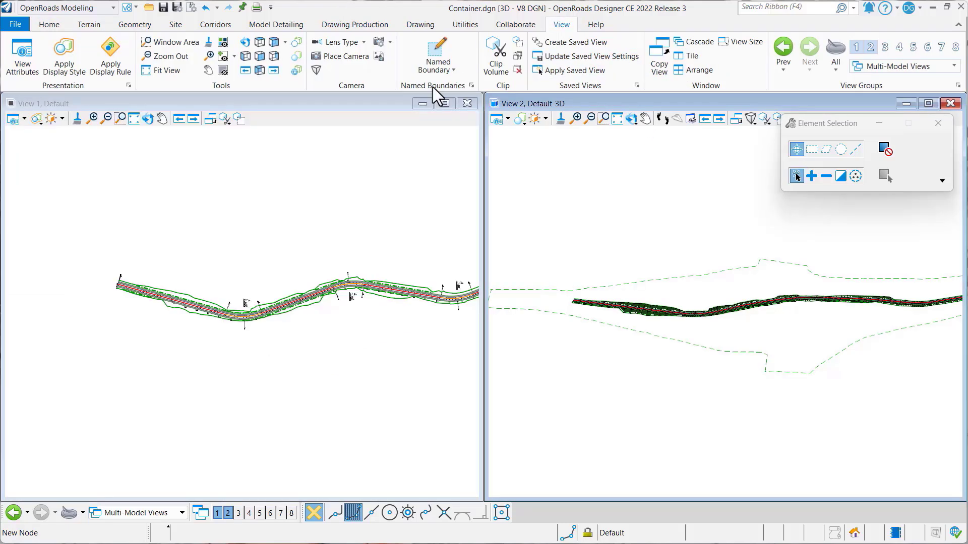
pyautogui.click(25, 117)
pyautogui.click(44, 297)
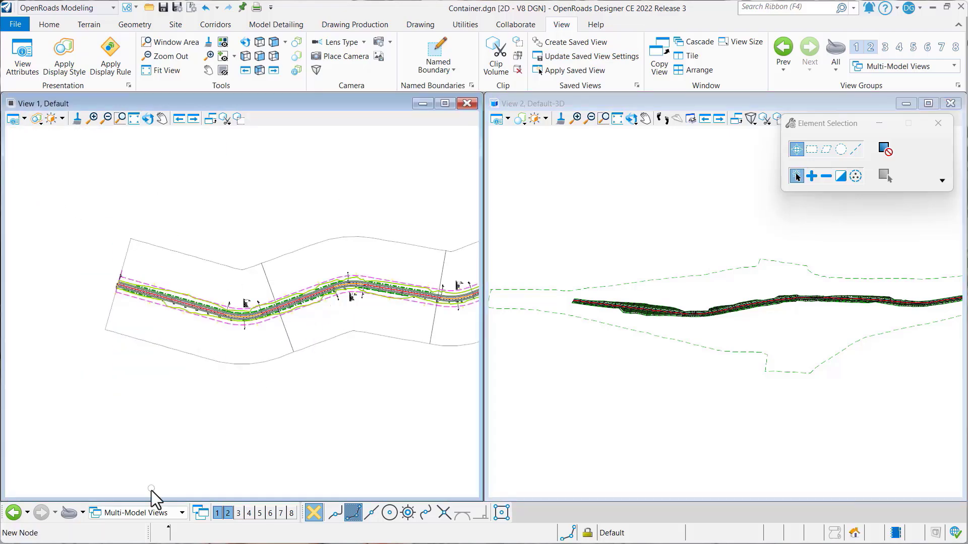
# - Open the GeomBL - Plan 1 Views group to check whether the construction elements are shown in the drawing
pyautogui.click(153, 512)
pyautogui.click(162, 427)
pyautogui.click(201, 411)
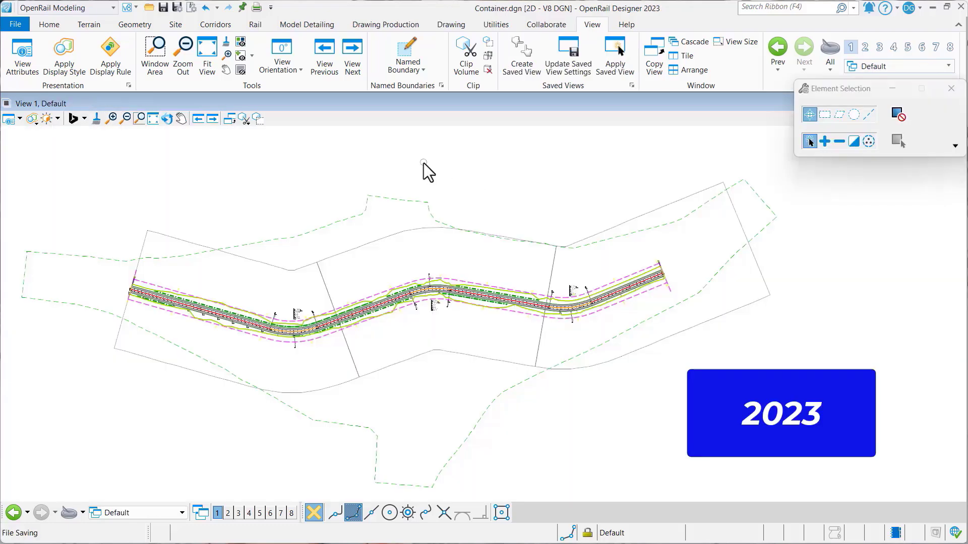
# - Switch to OpenRail Designer 2023 and open the GeomBL - Plan 1 Views group of Container.dgn
pyautogui.click(180, 514)
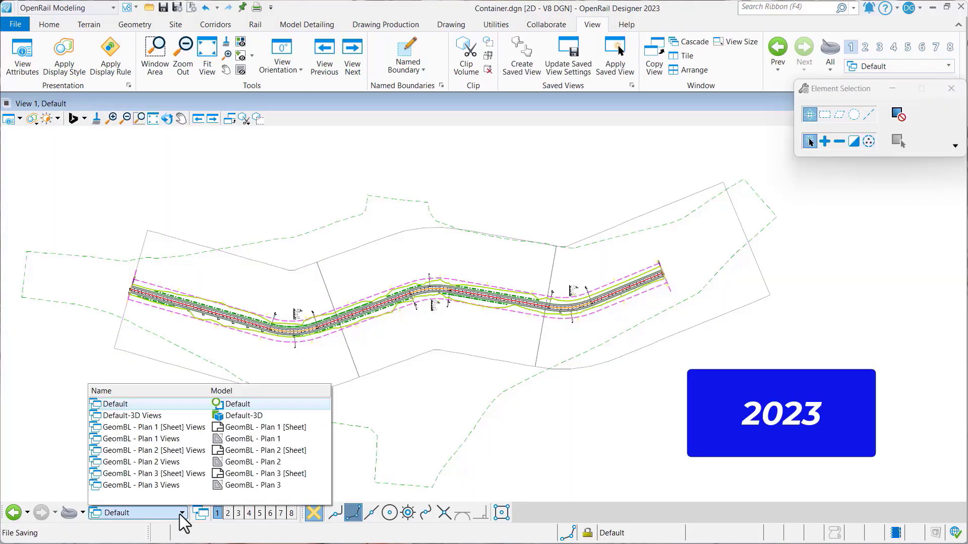
pyautogui.click(173, 438)
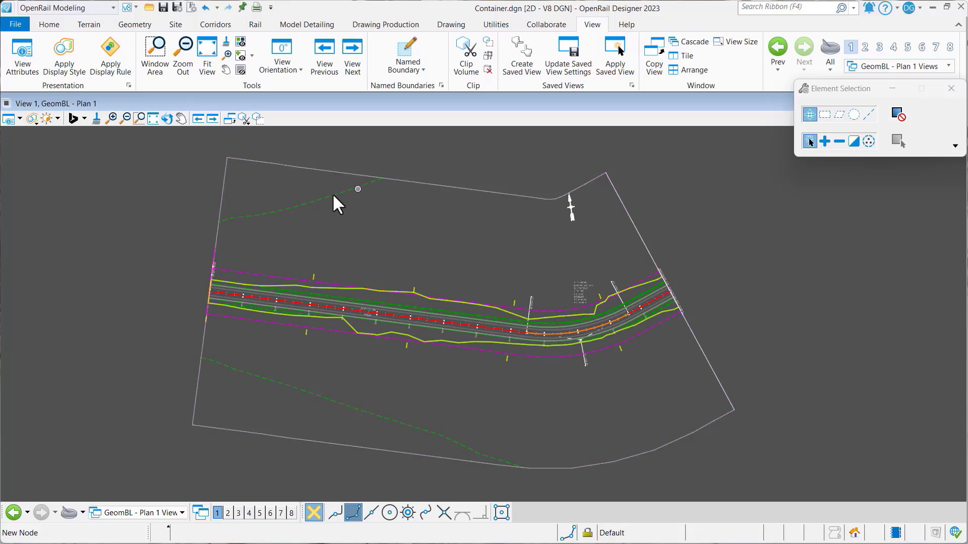
# - Switch to the Default view group and check which view group and view index the three GeomBL plan saved views use
pyautogui.click(139, 510)
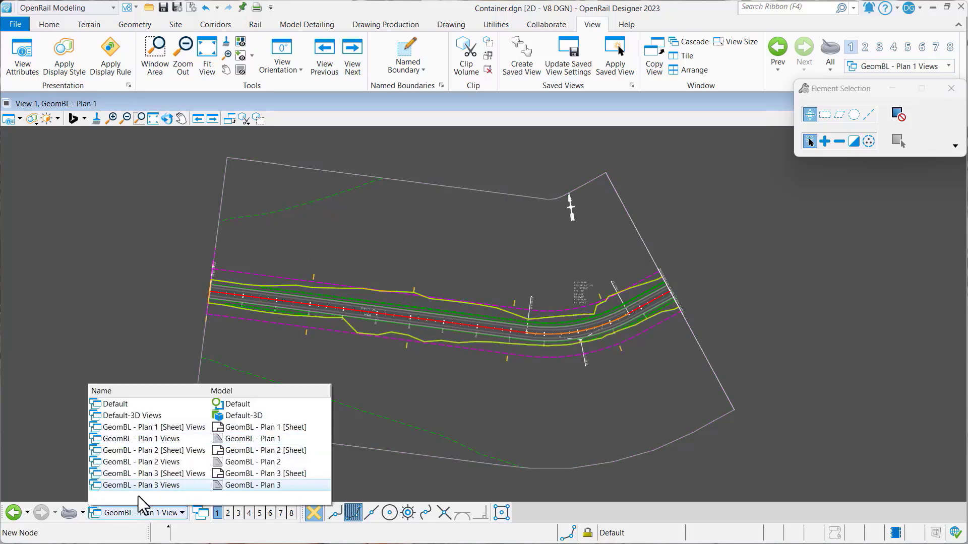
pyautogui.click(131, 404)
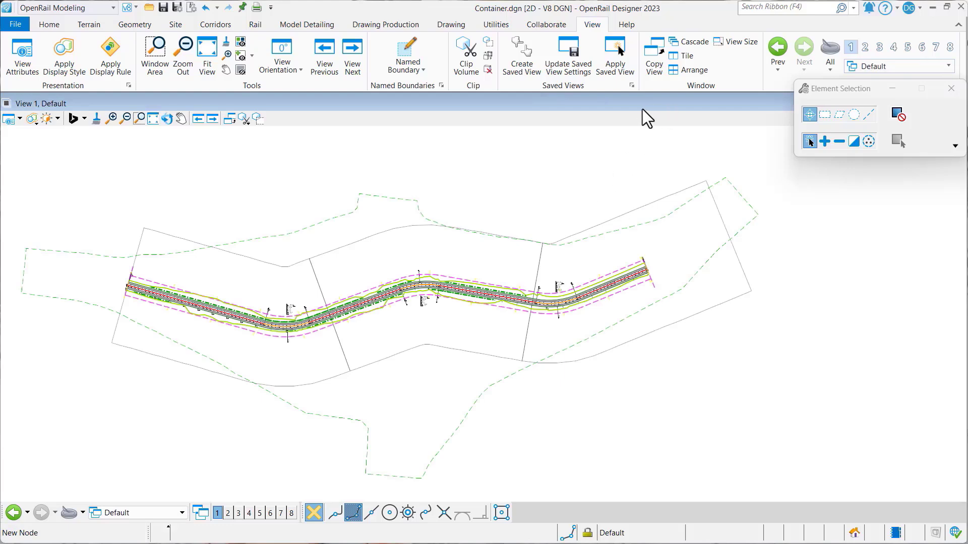
pyautogui.click(631, 86)
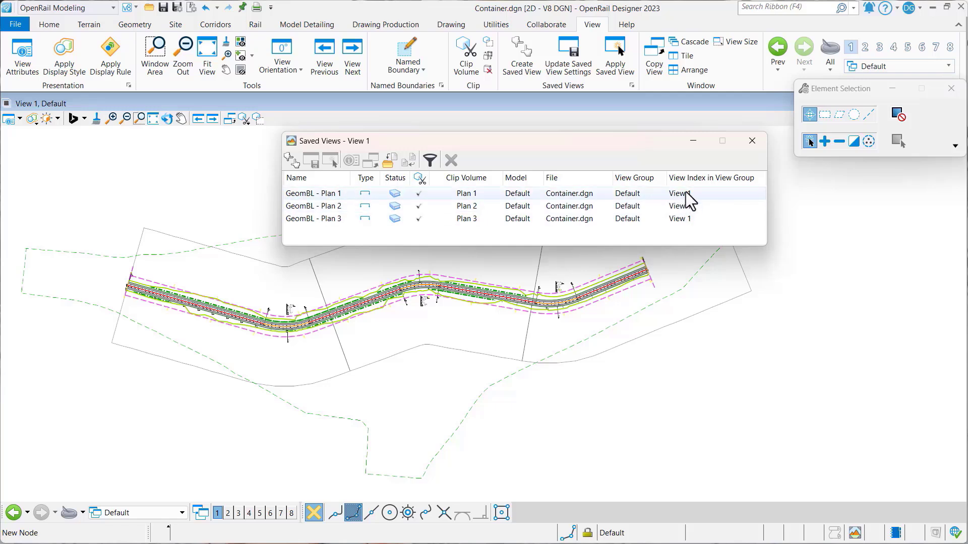
pyautogui.click(752, 141)
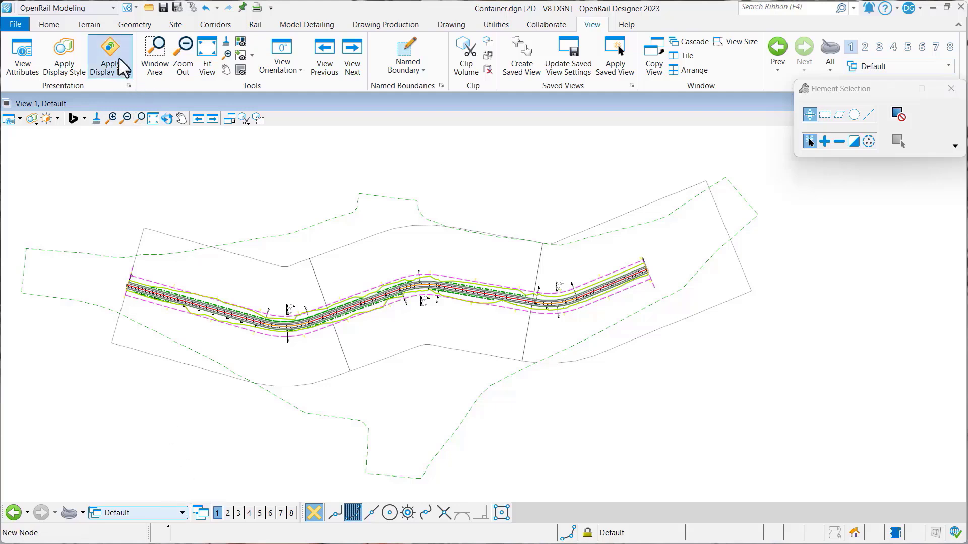
# - Turn off the construction elements and the Terrain.dgn reference display in View 1 of the Default view group
pyautogui.click(50, 29)
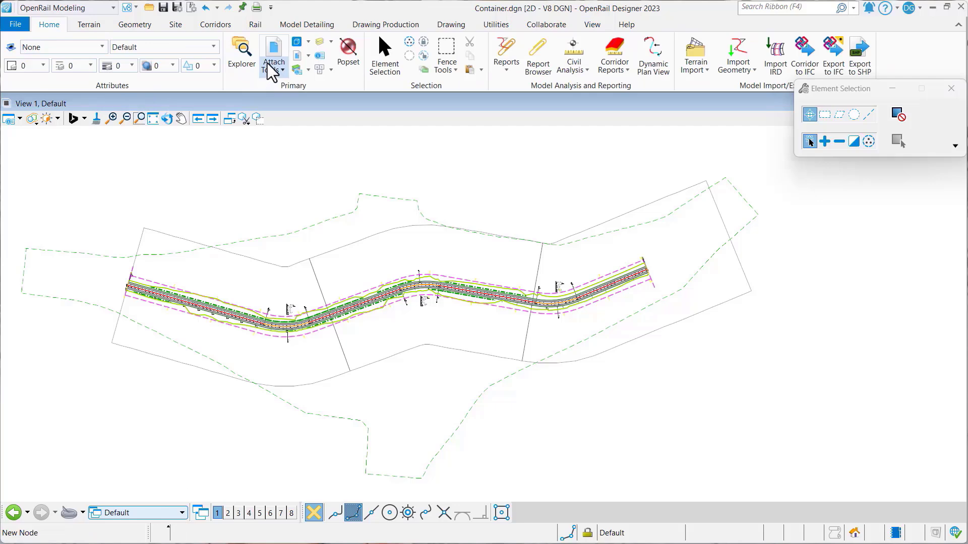
pyautogui.click(20, 119)
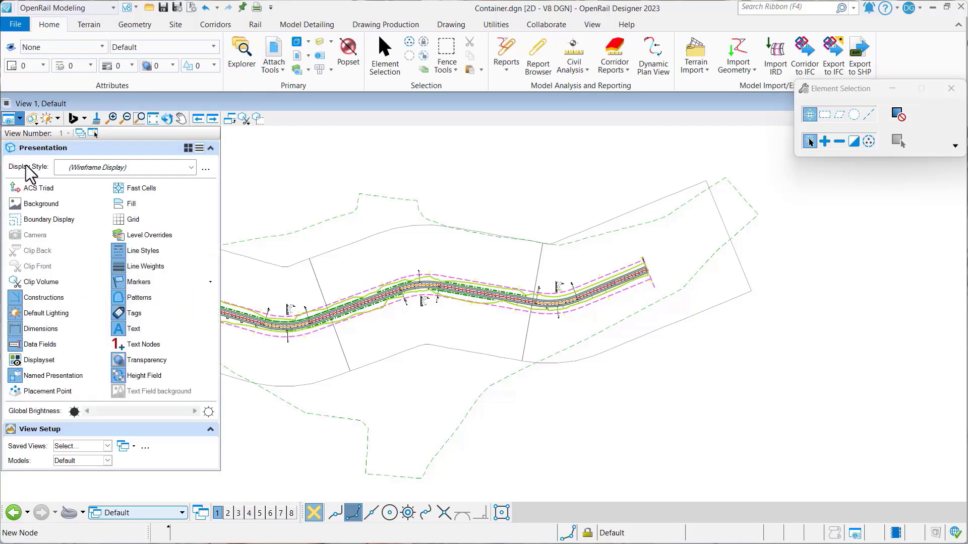
pyautogui.click(42, 297)
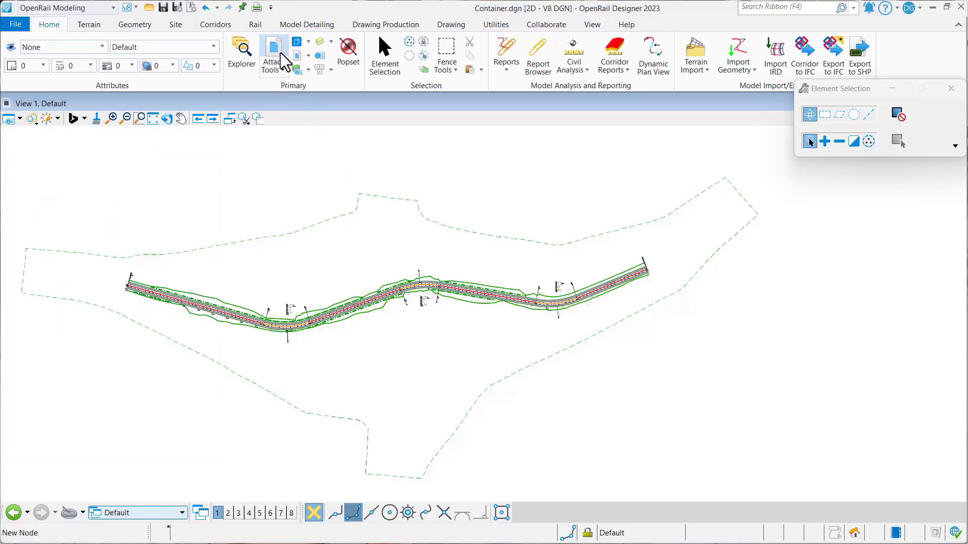
pyautogui.click(284, 64)
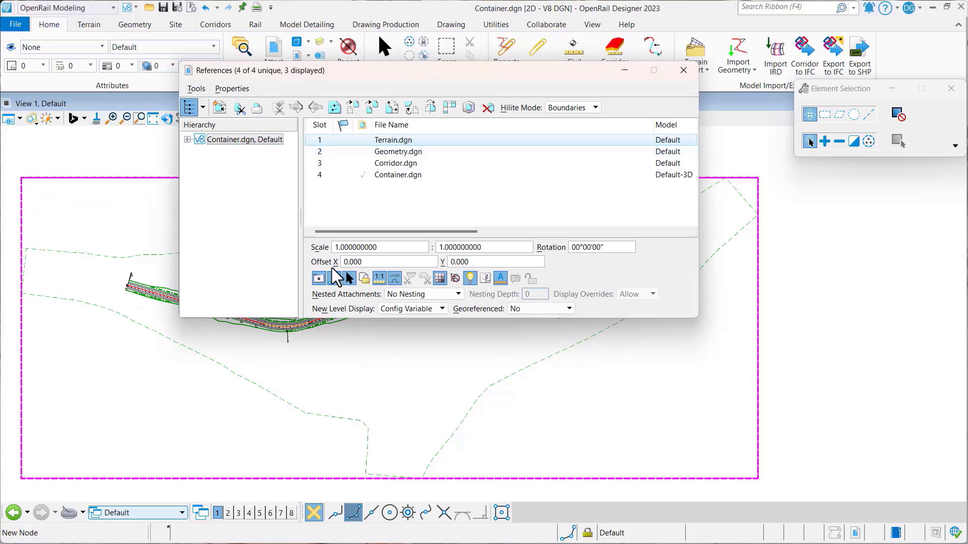
pyautogui.click(683, 70)
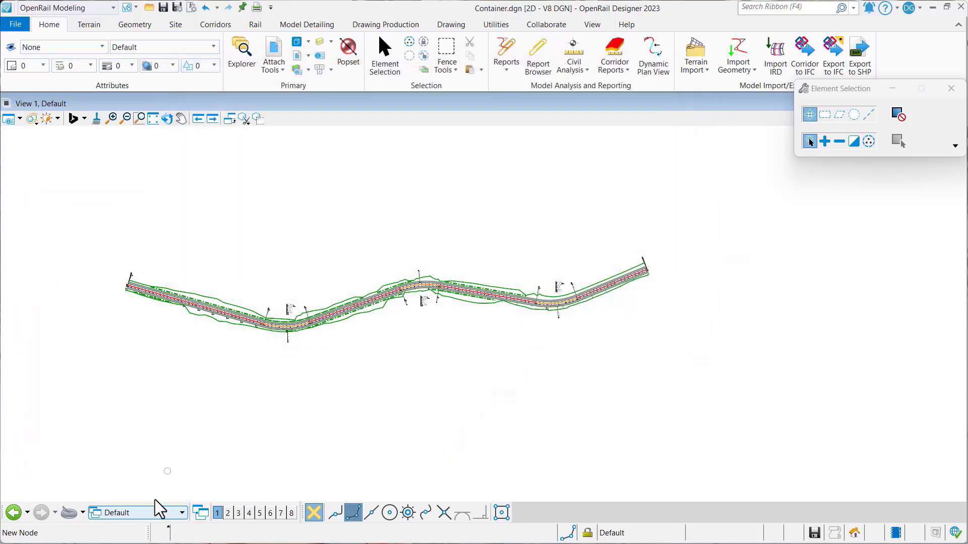
# - Open GeomBL - Plan 1 Views to check the effect of the hidden constructions and terrain, and return to the Default view group
pyautogui.click(156, 513)
pyautogui.click(157, 443)
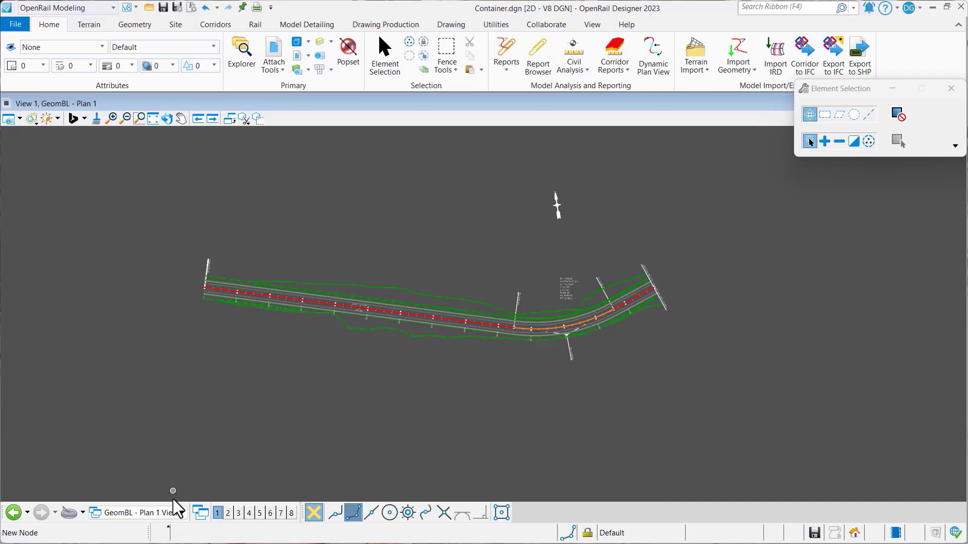
pyautogui.click(170, 512)
pyautogui.click(147, 404)
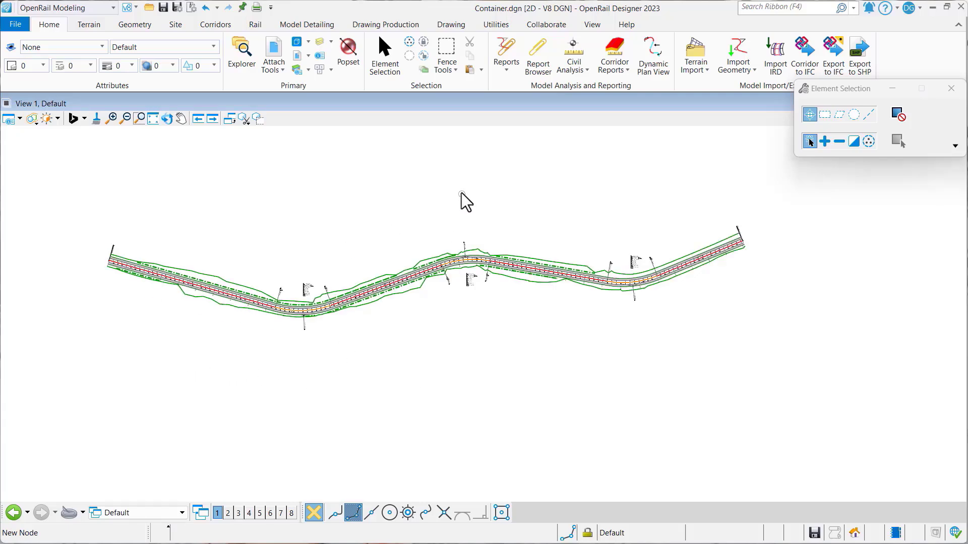
# - Apply the 2 Views Plan/3D layout to show the plan and 3D models side by side
pyautogui.rightClick(398, 214)
pyautogui.click(587, 227)
pyautogui.rightClick(479, 208)
pyautogui.moveTo(535, 111)
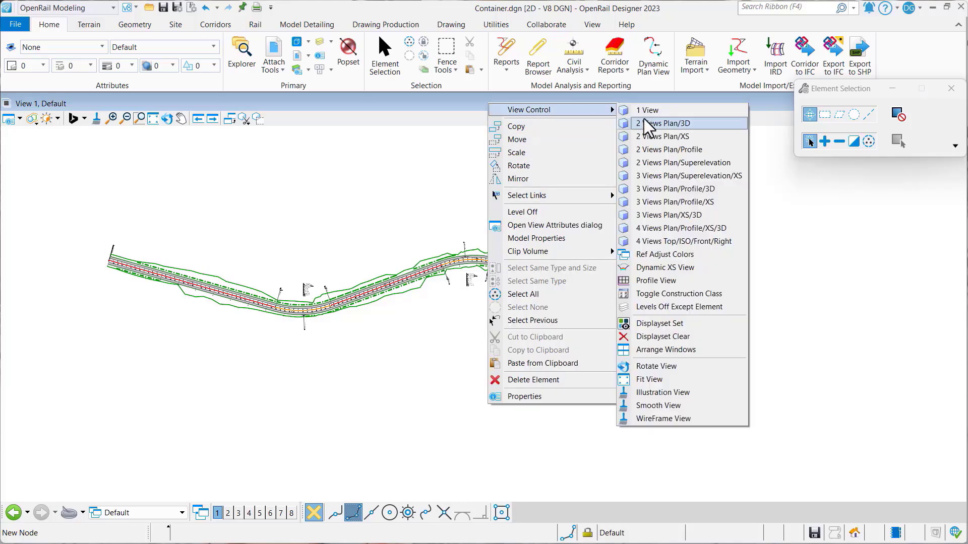
pyautogui.click(661, 124)
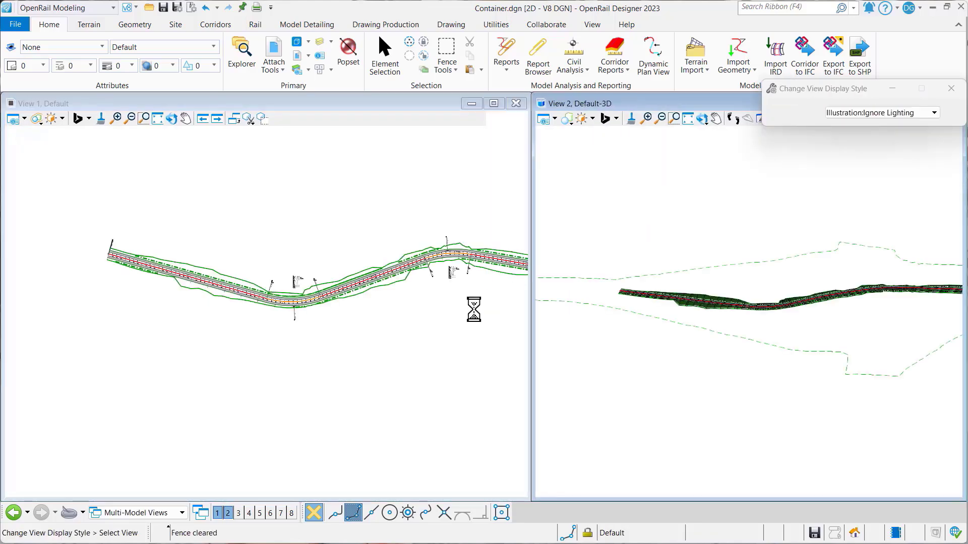
# - Confirm that the Multi-Model Views group is active and check the view group assigned to each GeomBL plan saved view
pyautogui.click(177, 513)
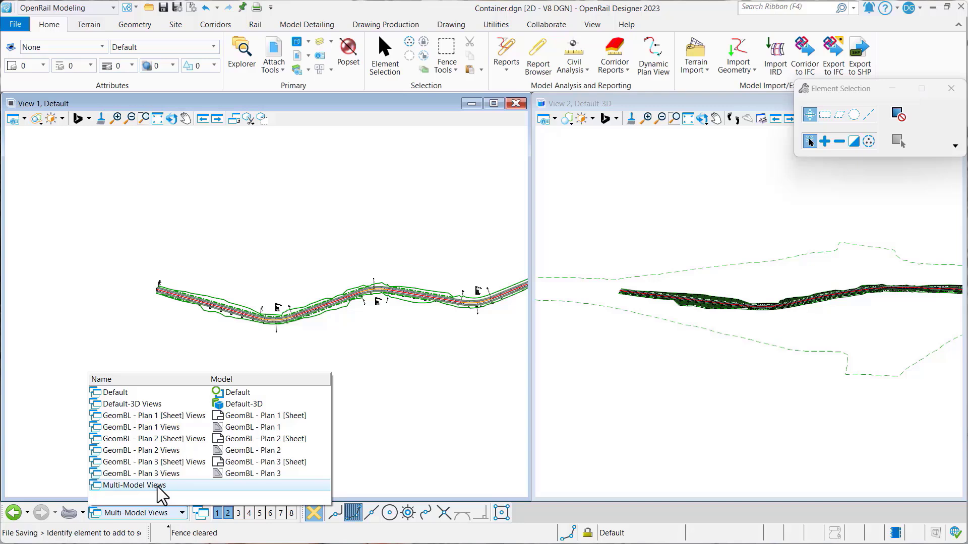
pyautogui.click(425, 391)
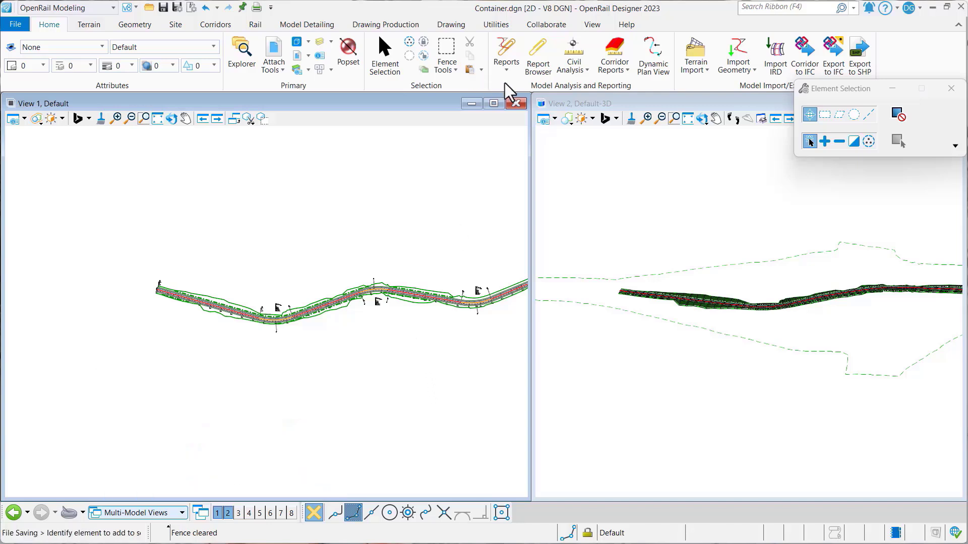
pyautogui.click(592, 24)
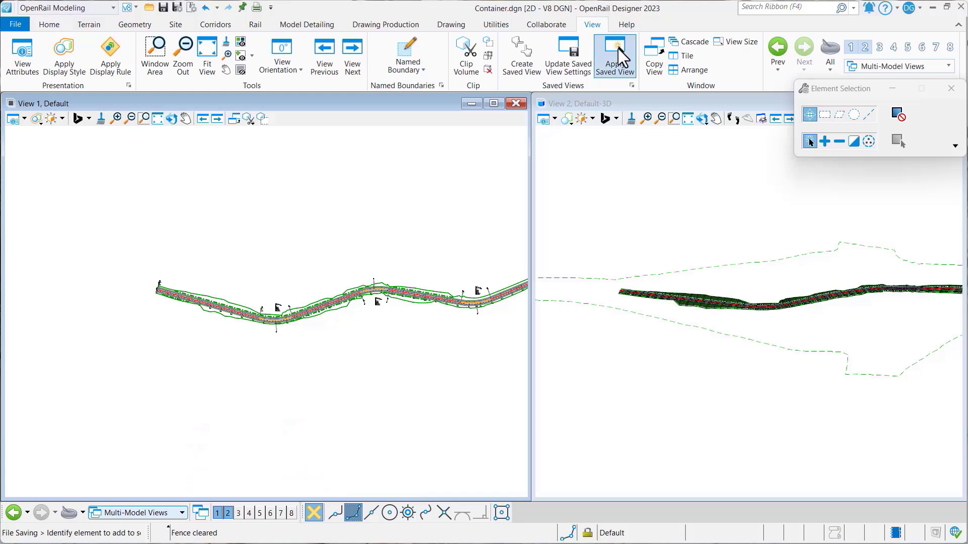
pyautogui.click(632, 85)
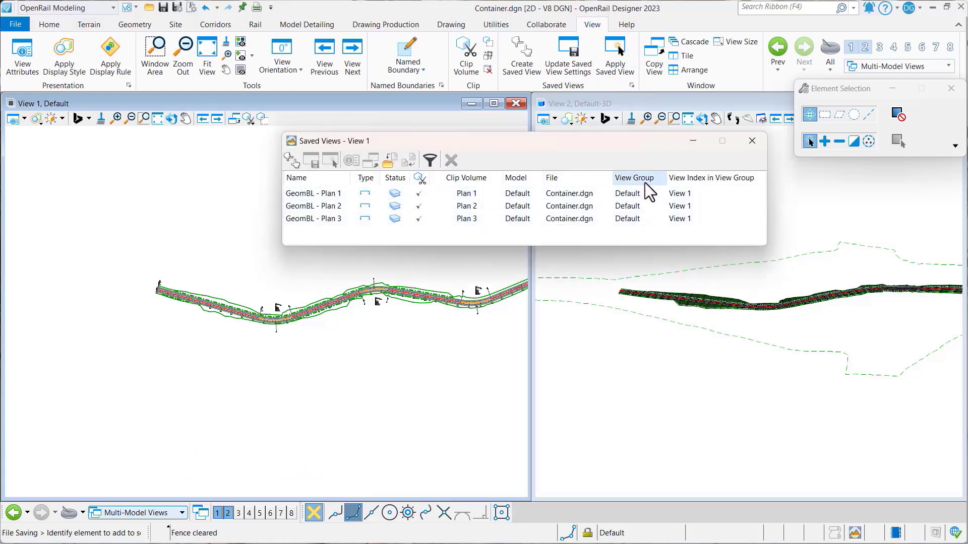
pyautogui.click(752, 141)
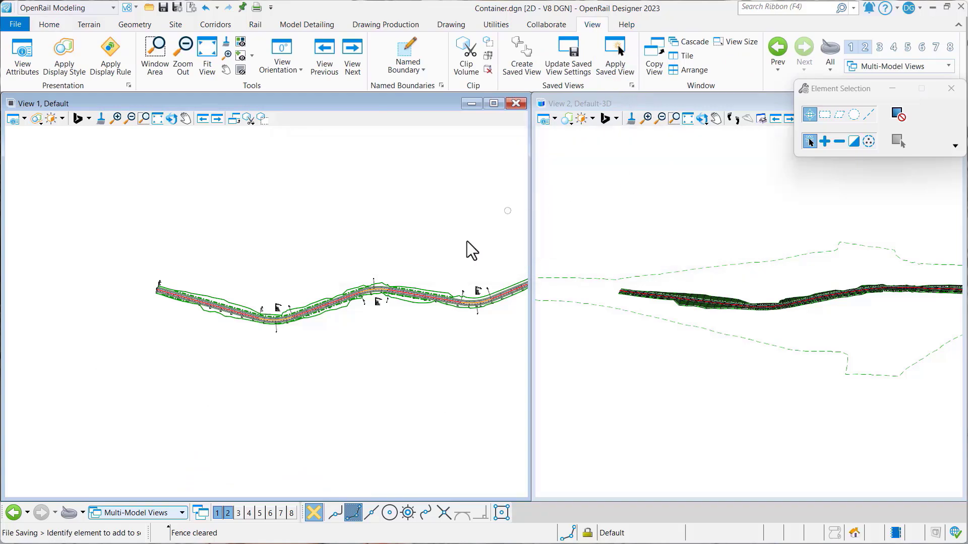
# - Open GeomBL - Plan 1 Views from the multi-model layout to inspect the plan drawing, and go back to the Default view group
pyautogui.click(160, 514)
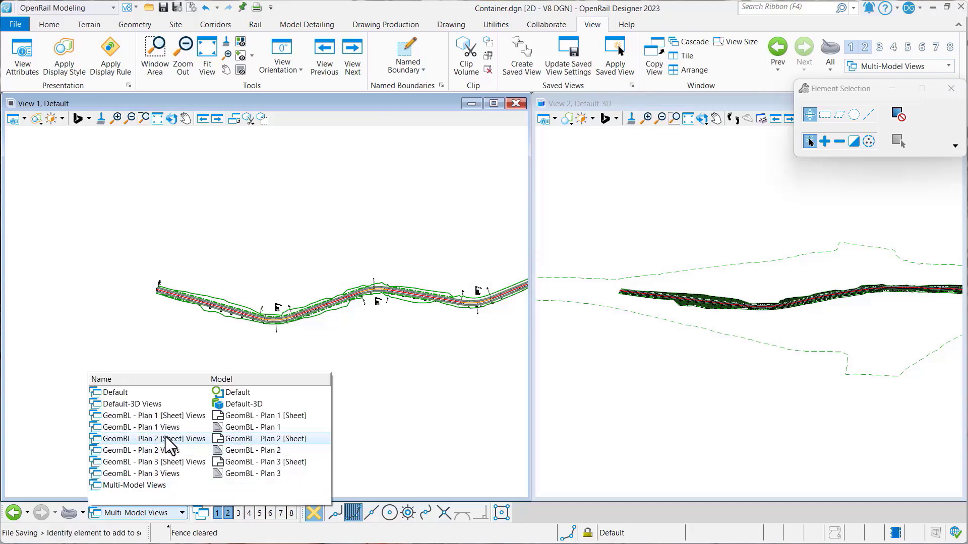
pyautogui.click(167, 427)
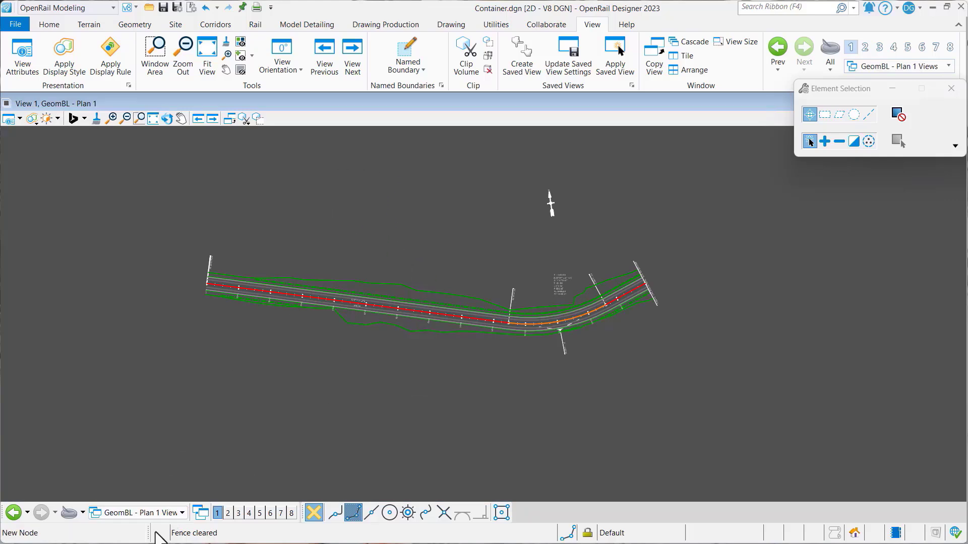
pyautogui.click(171, 513)
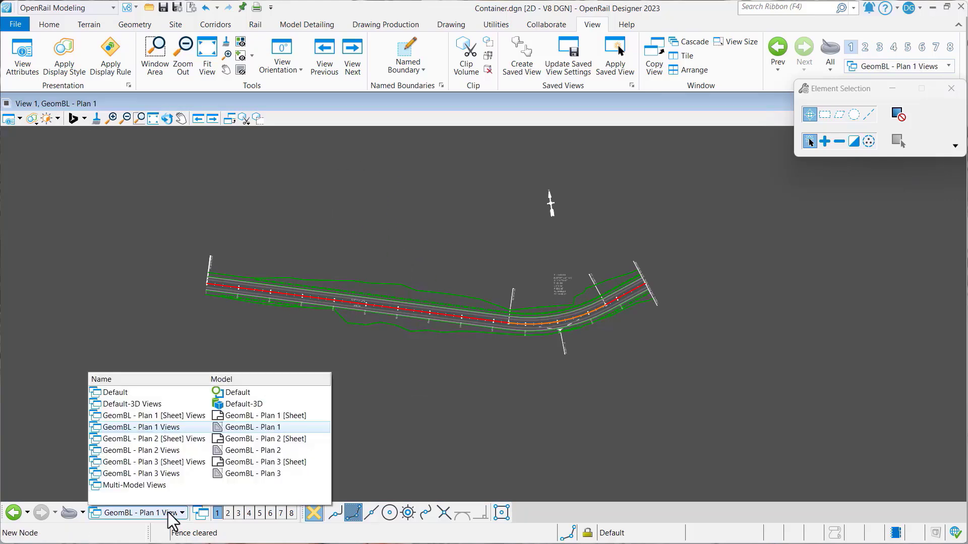
pyautogui.click(122, 395)
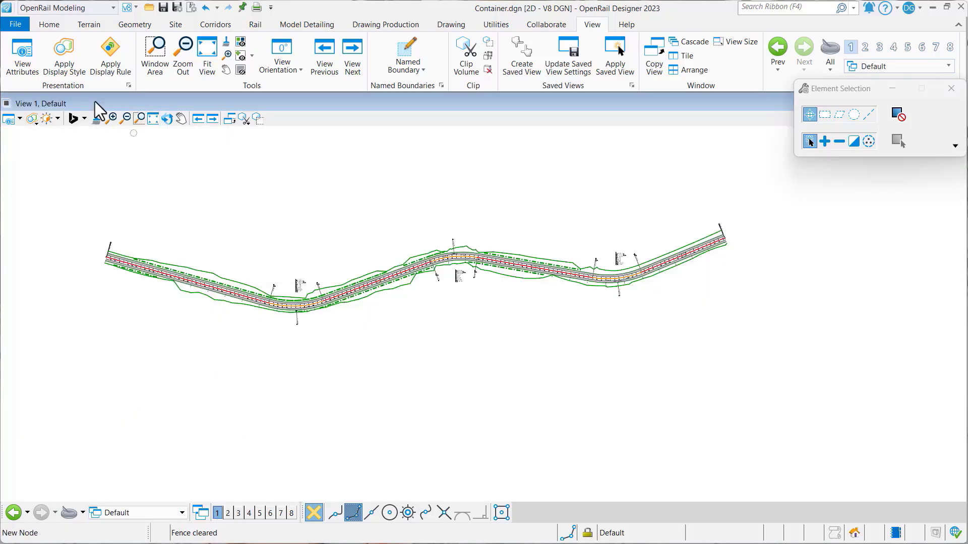
# - Turn on the construction elements and the Terrain.dgn reference display in View 1 of the Default view group
pyautogui.click(18, 120)
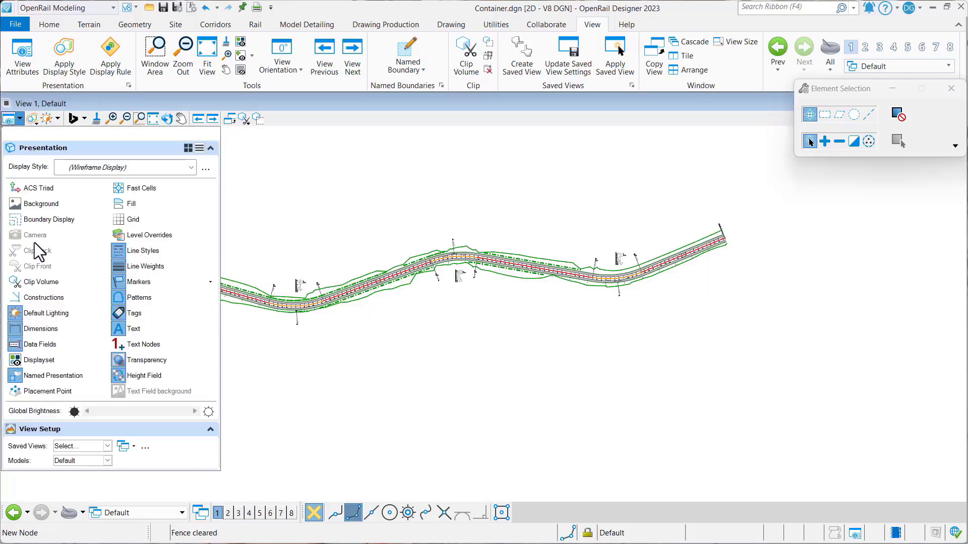
pyautogui.click(35, 300)
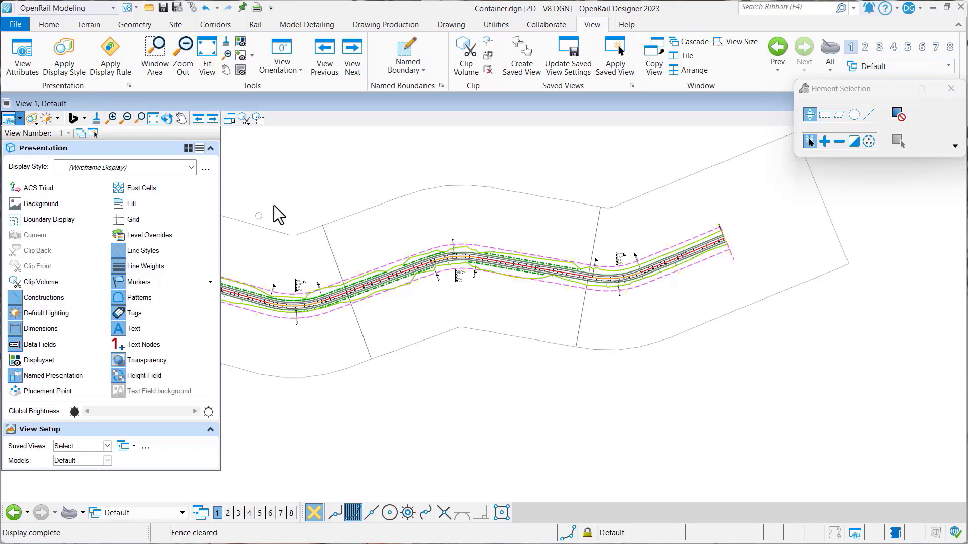
pyautogui.click(53, 26)
pyautogui.click(272, 47)
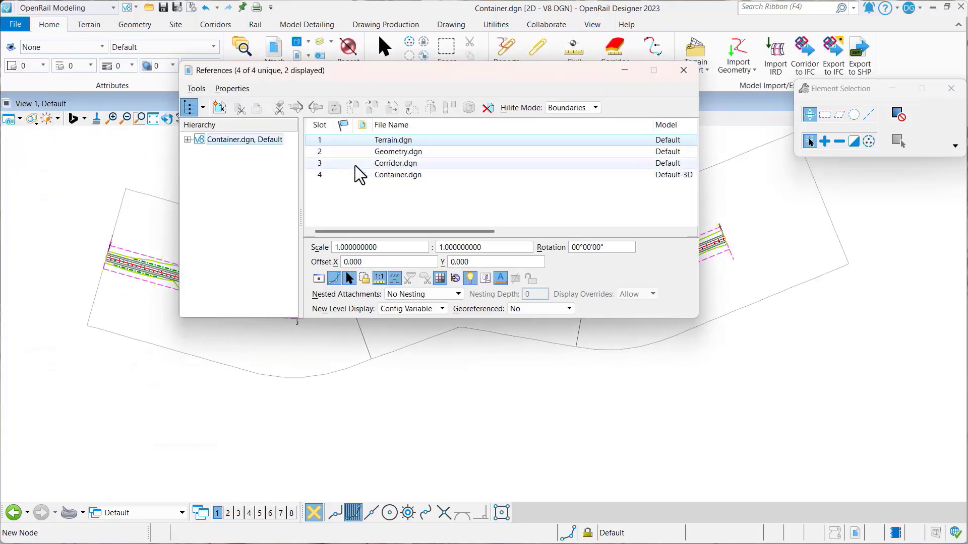
pyautogui.click(318, 278)
pyautogui.click(683, 70)
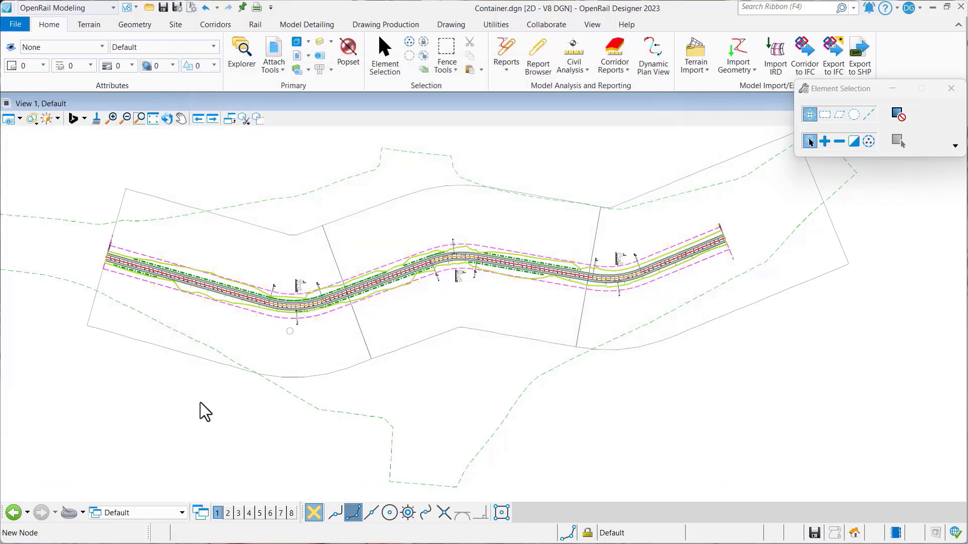
# - Check the GeomBL - Plan 1 drawing for the constructions and terrain, and review the view group column of the saved views list
pyautogui.click(151, 512)
pyautogui.click(152, 434)
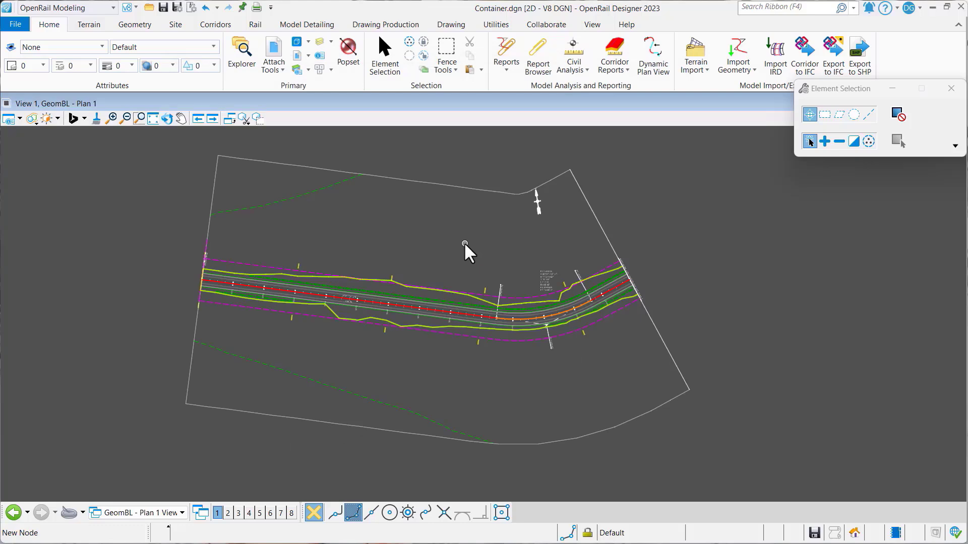
pyautogui.click(590, 25)
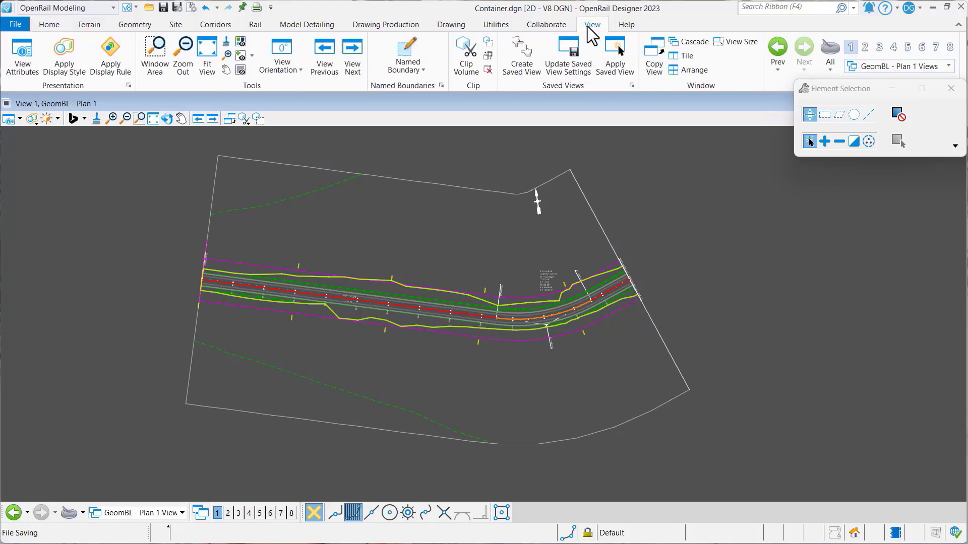
pyautogui.click(631, 85)
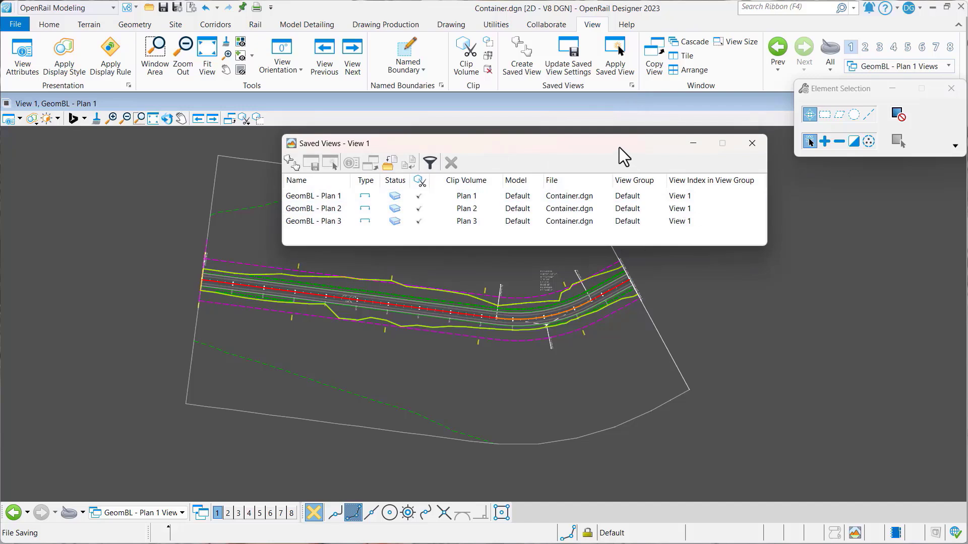
pyautogui.moveTo(613, 141); pyautogui.dragTo(683, 160)
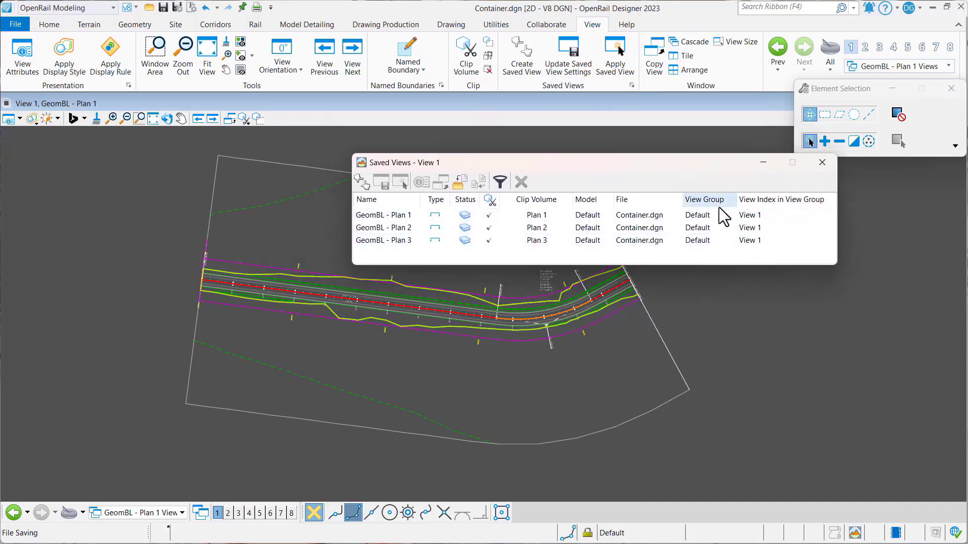
# - Open the properties of the GeomBL - Plan 1 saved view and examine its View Group setting under General
pyautogui.rightClick(402, 216)
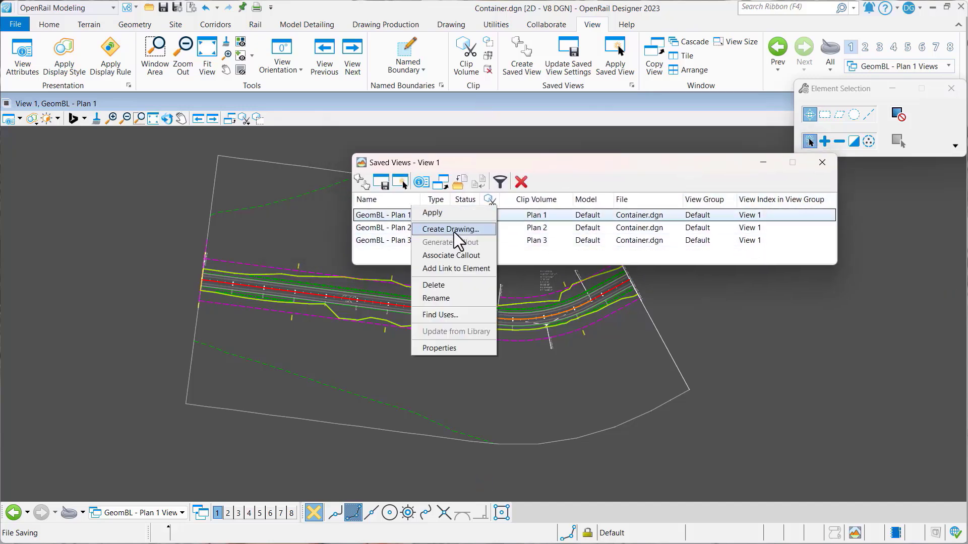
pyautogui.click(459, 347)
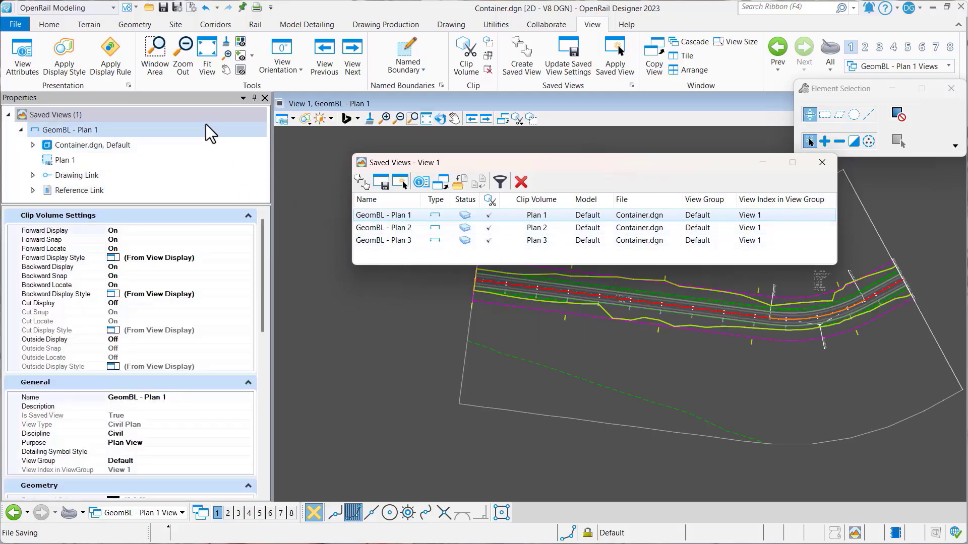
pyautogui.moveTo(264, 250); pyautogui.dragTo(261, 303)
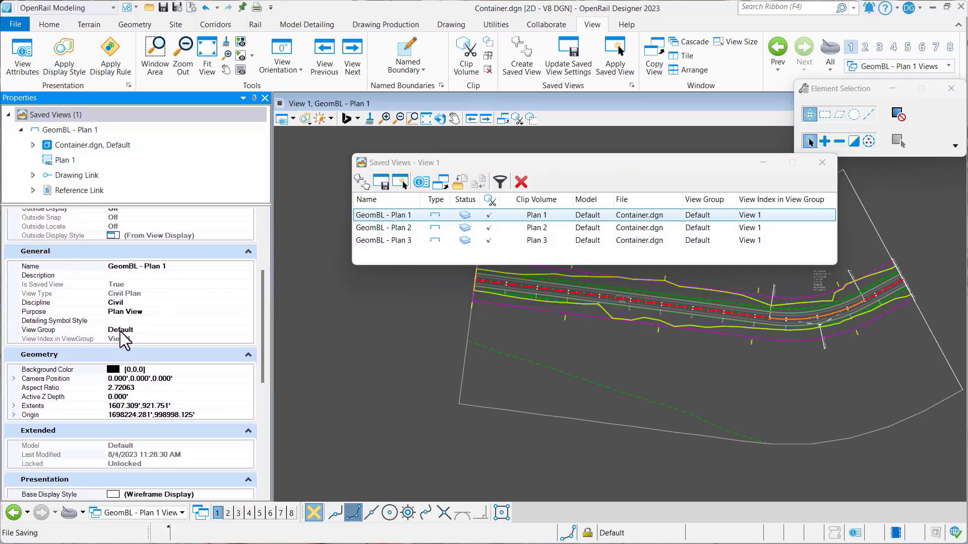